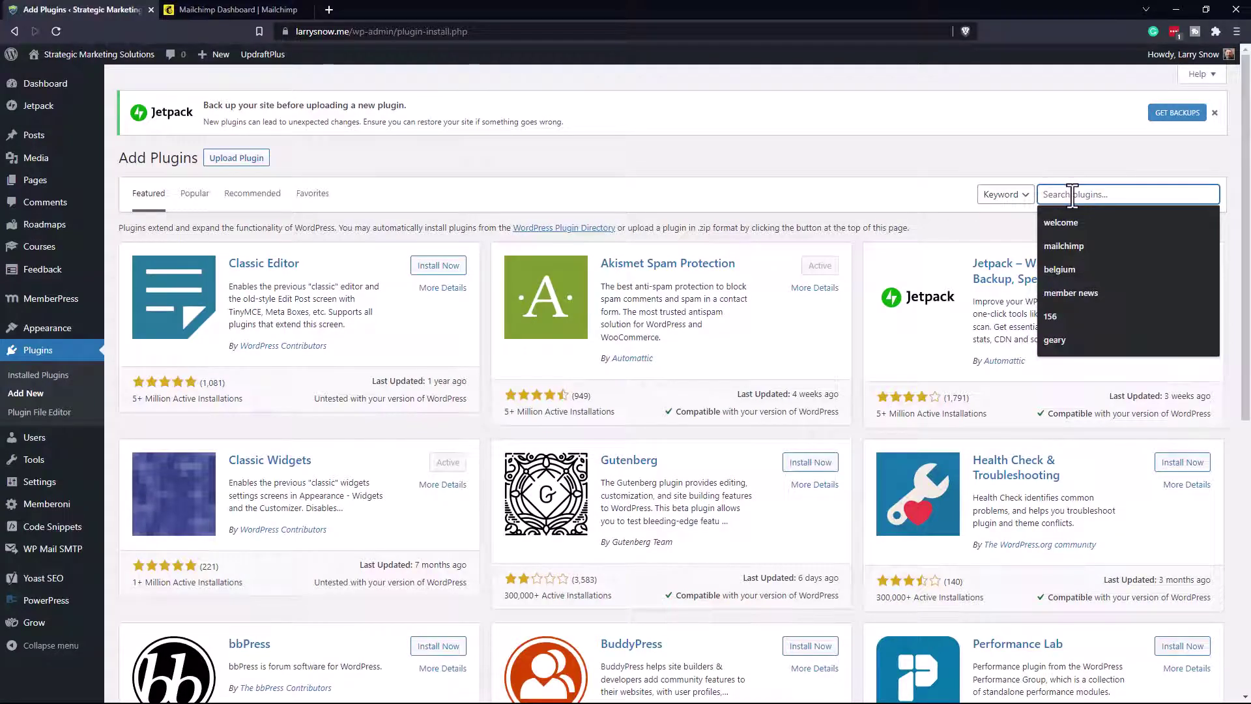
Step: Search the plugin directory for "mailchimp for wordpress", and install and activate MC4WP: Mailchimp for WordPress
text(mailchimp for)
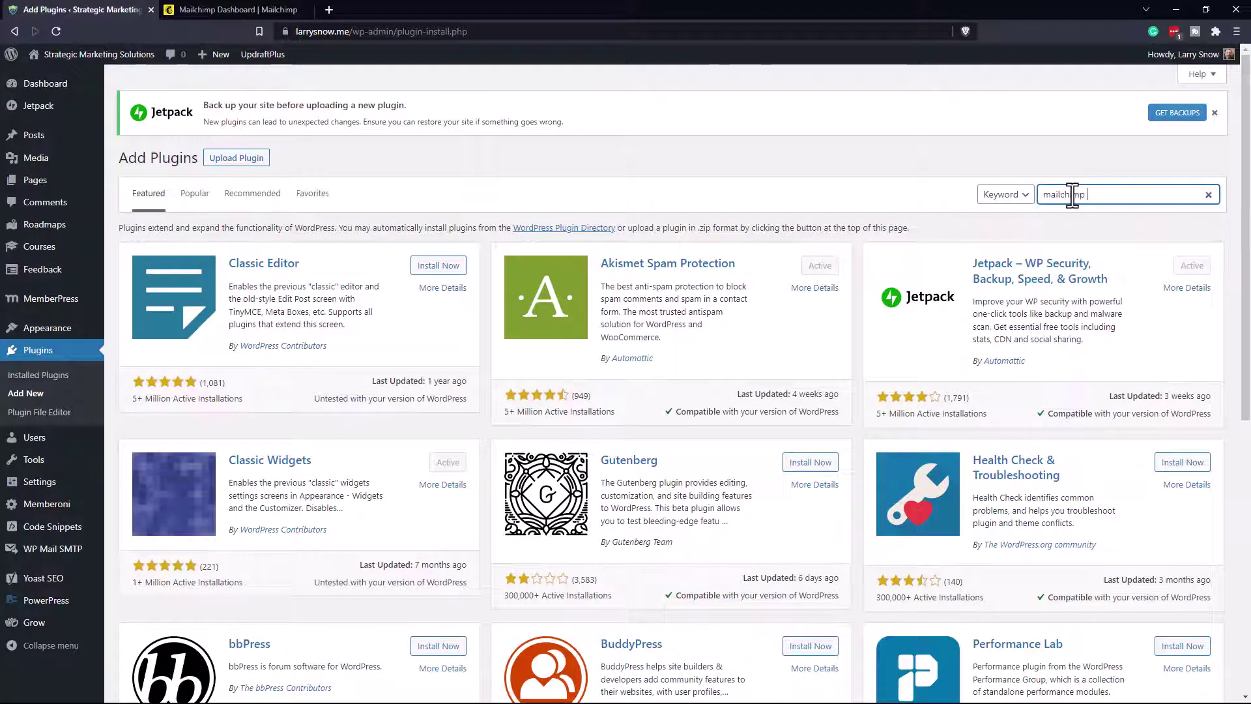
text( wordpress)
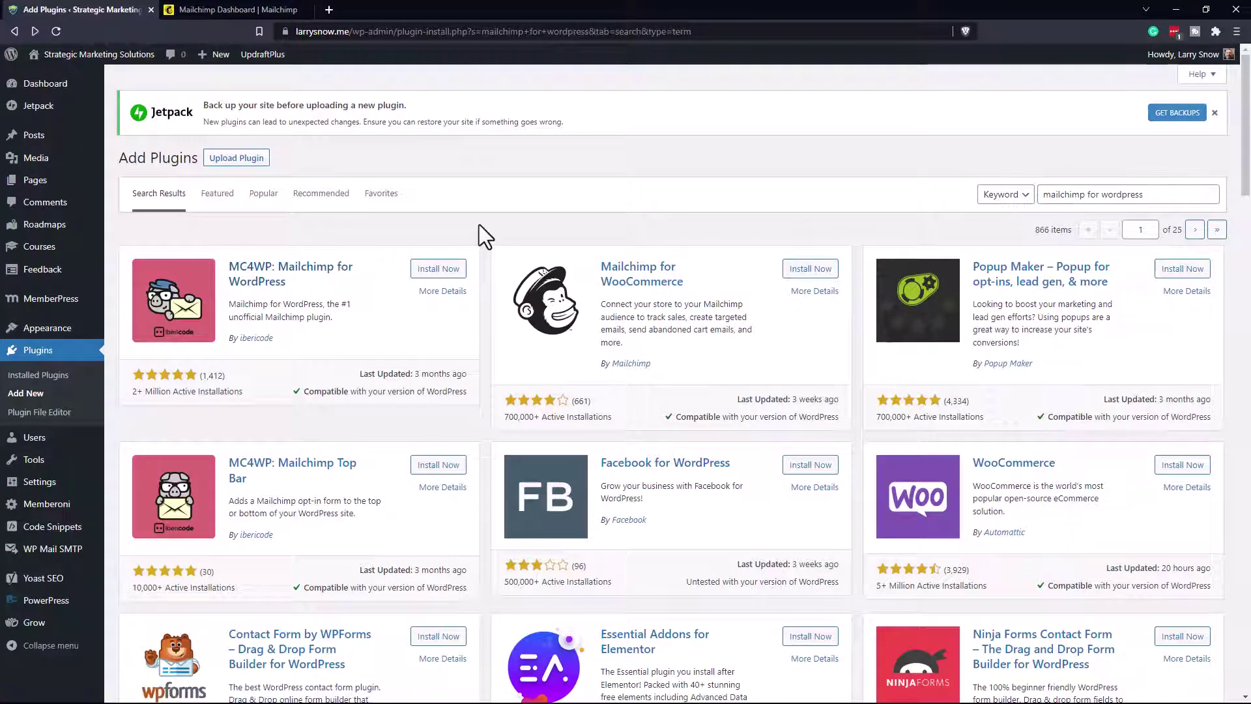
click(435, 269)
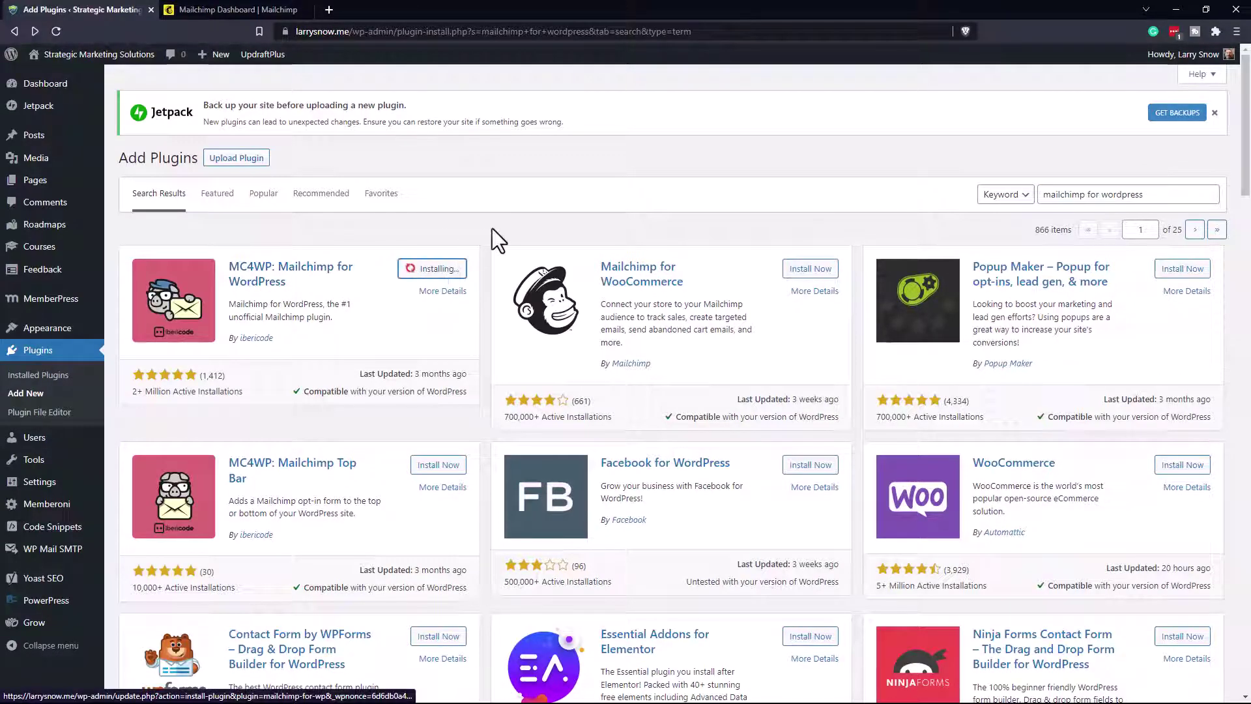
click(442, 272)
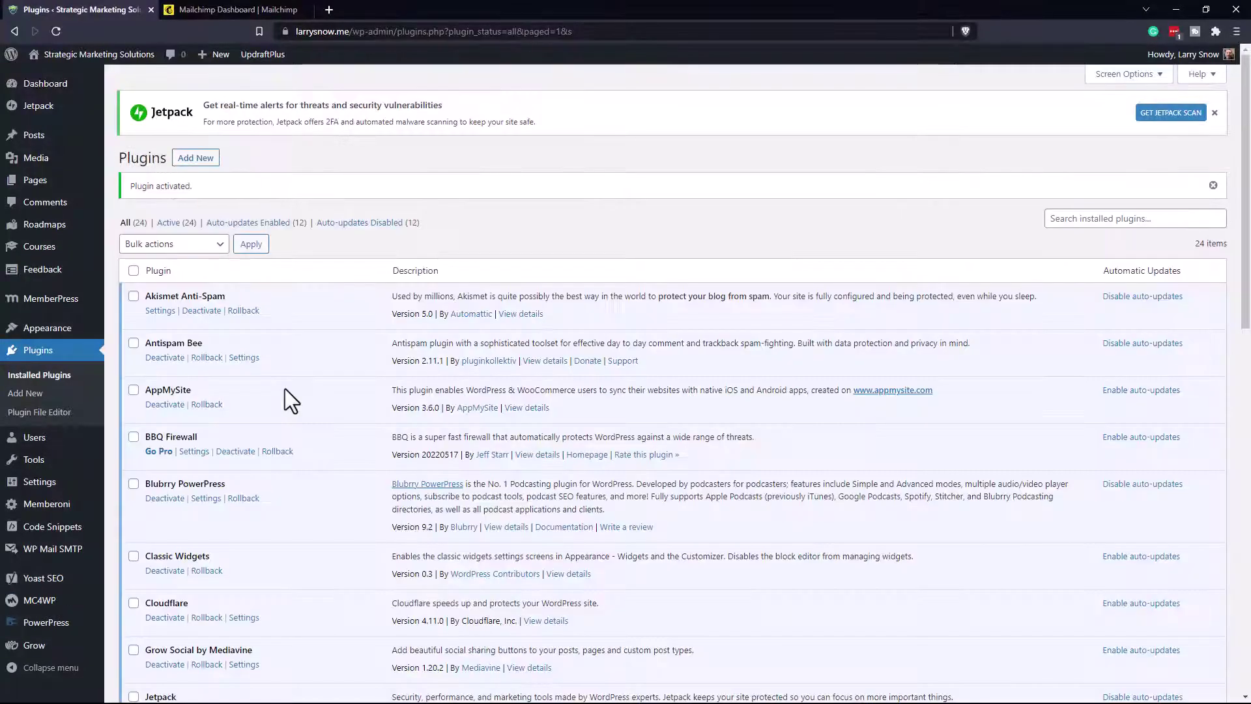
Step: Check the installed plugins for MC4WP: Mailchimp for WordPress and open its API settings page
scroll(353, 409, down, 1)
scroll(353, 410, down, 5)
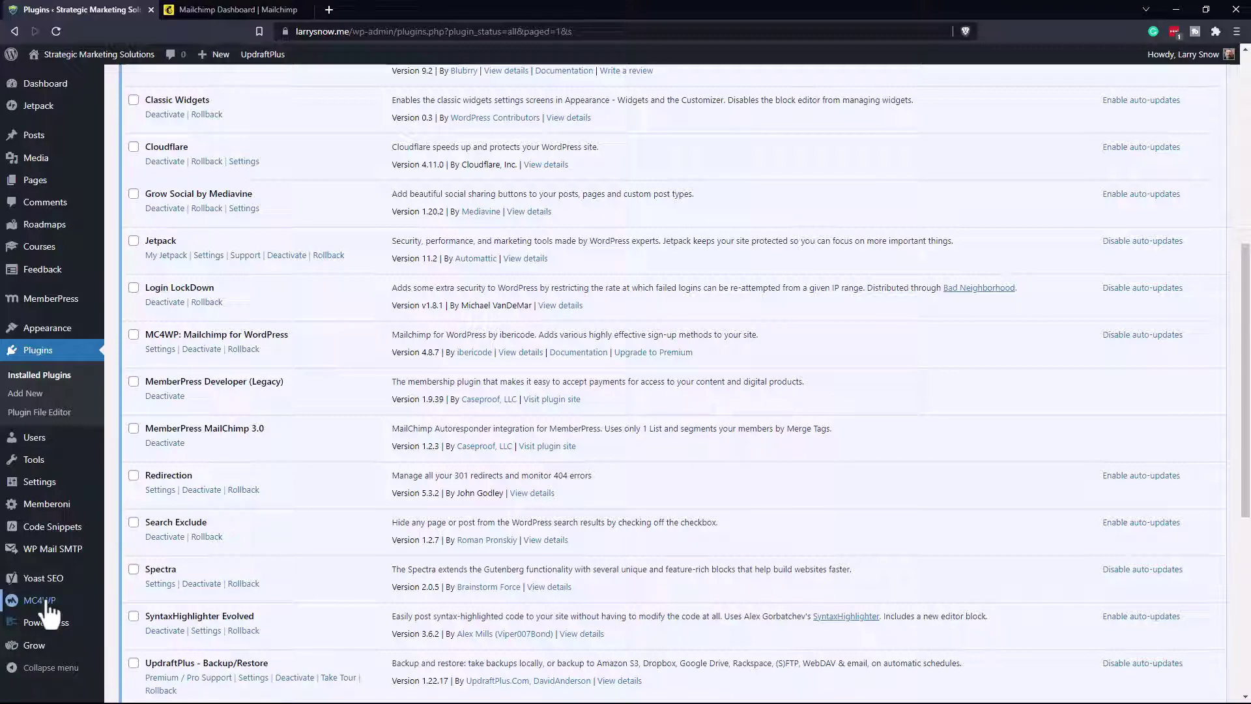
mouse_move(49, 611)
click(147, 601)
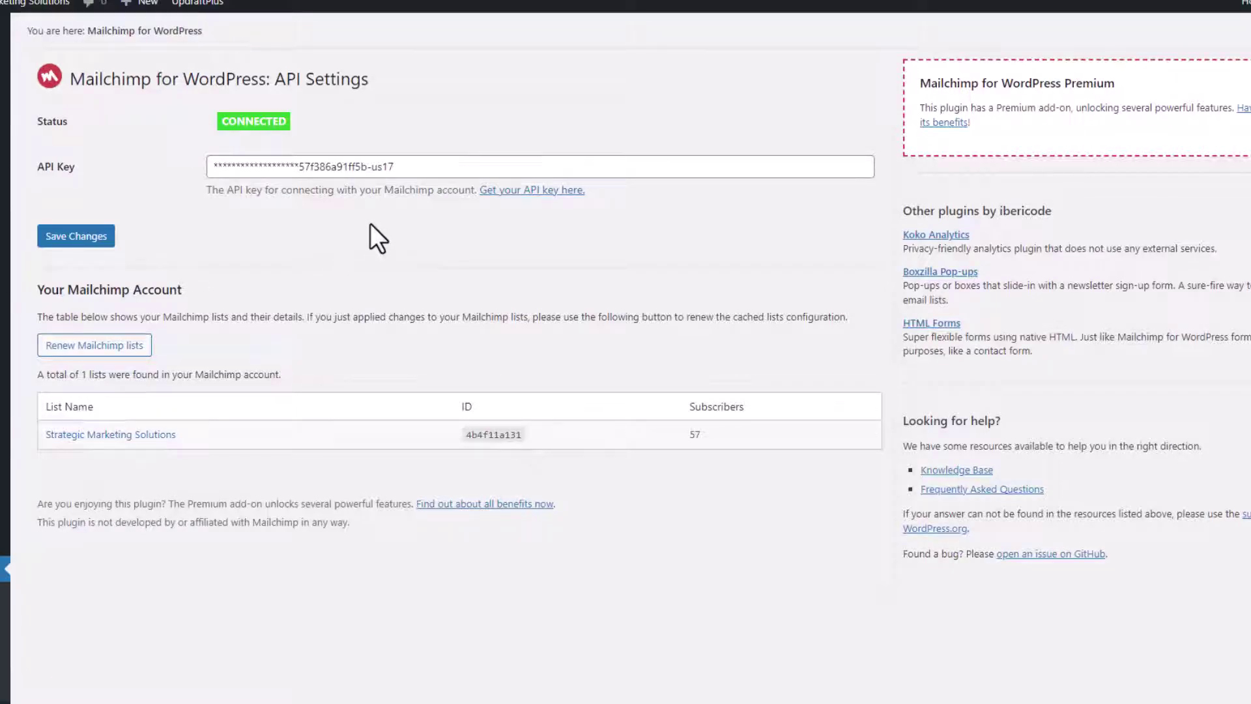
scroll(371, 223, down, 1)
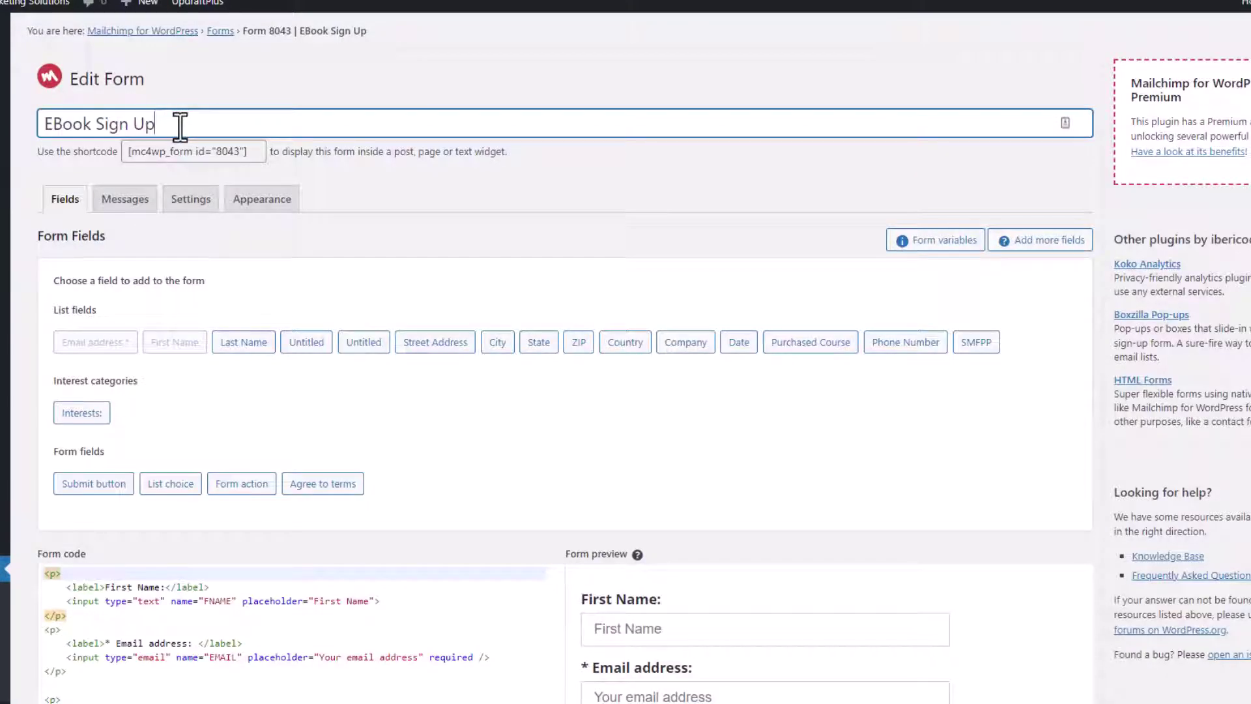
Step: Highlight the shortcode of the EBook Sign Up form to examine it
click(252, 148)
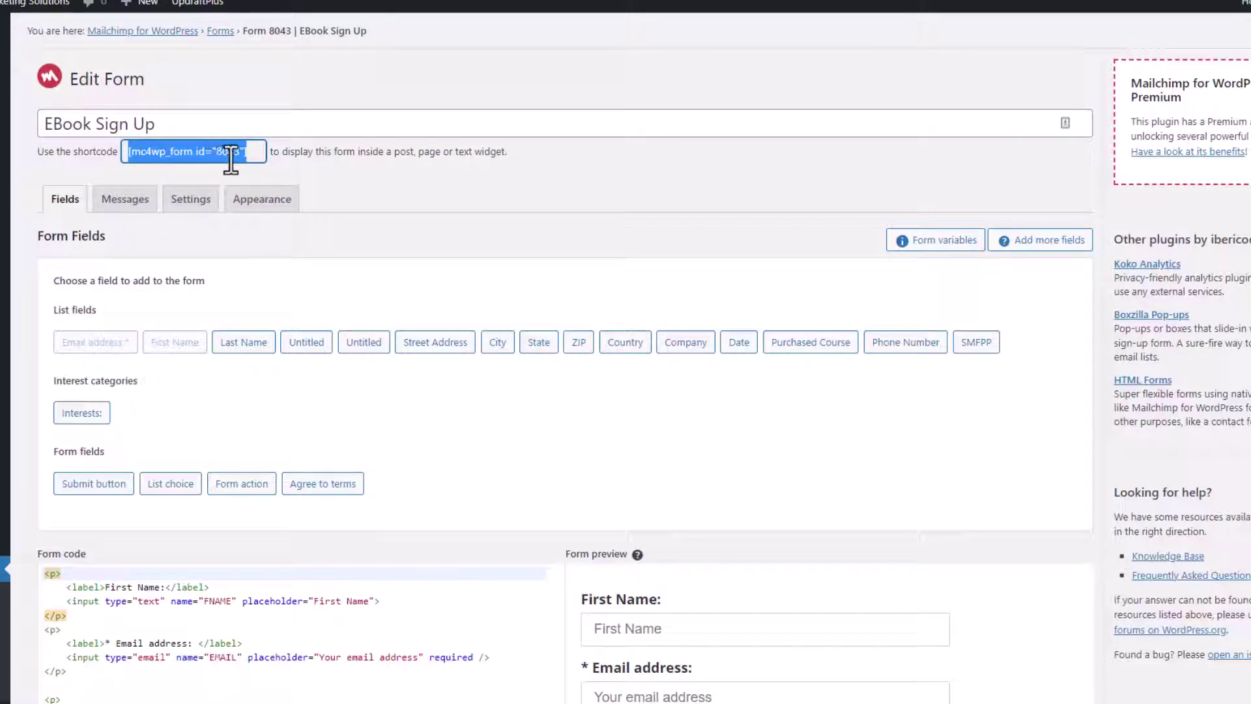
click(255, 155)
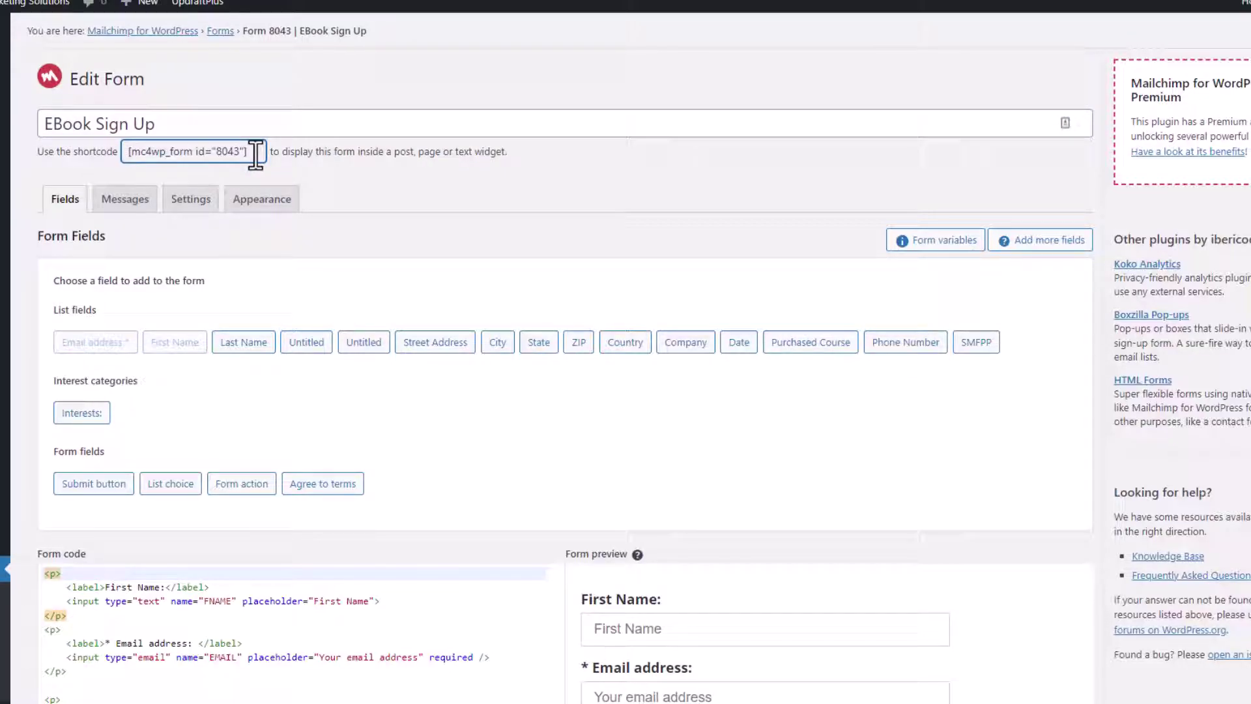
Step: Add a Last Name list field to the EBook Sign Up form and mark it as required
scroll(447, 260, down, 1)
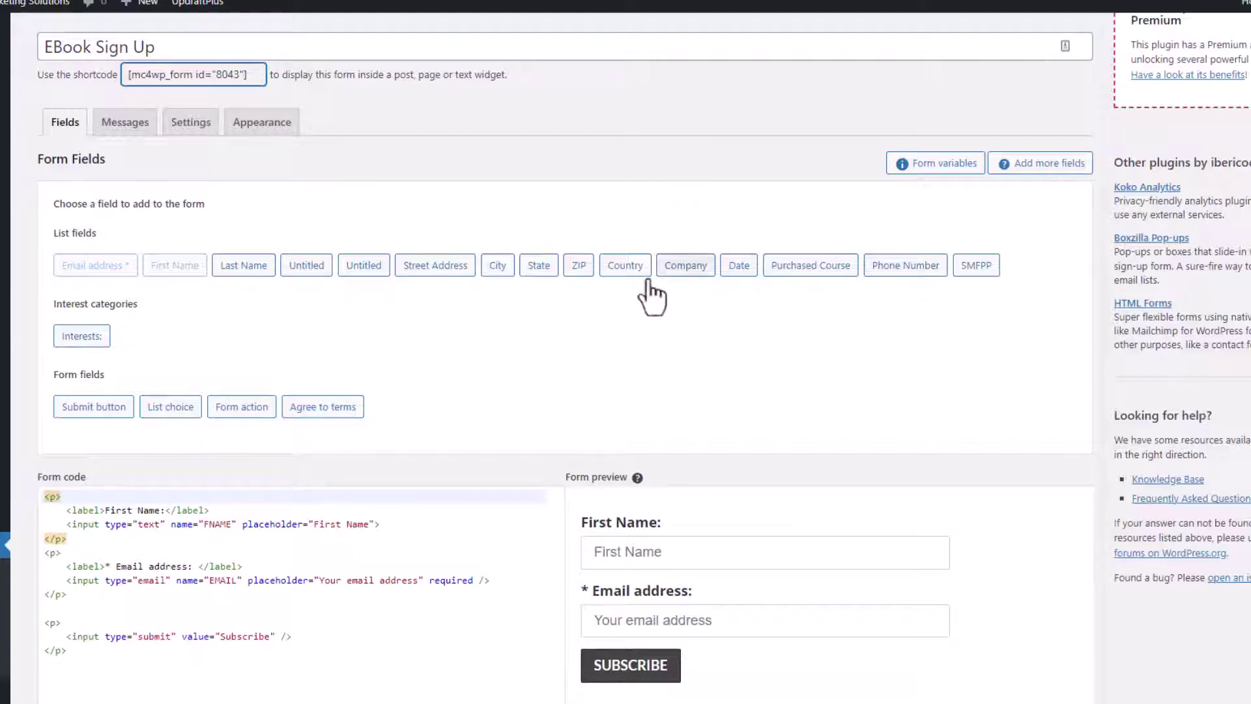
click(240, 269)
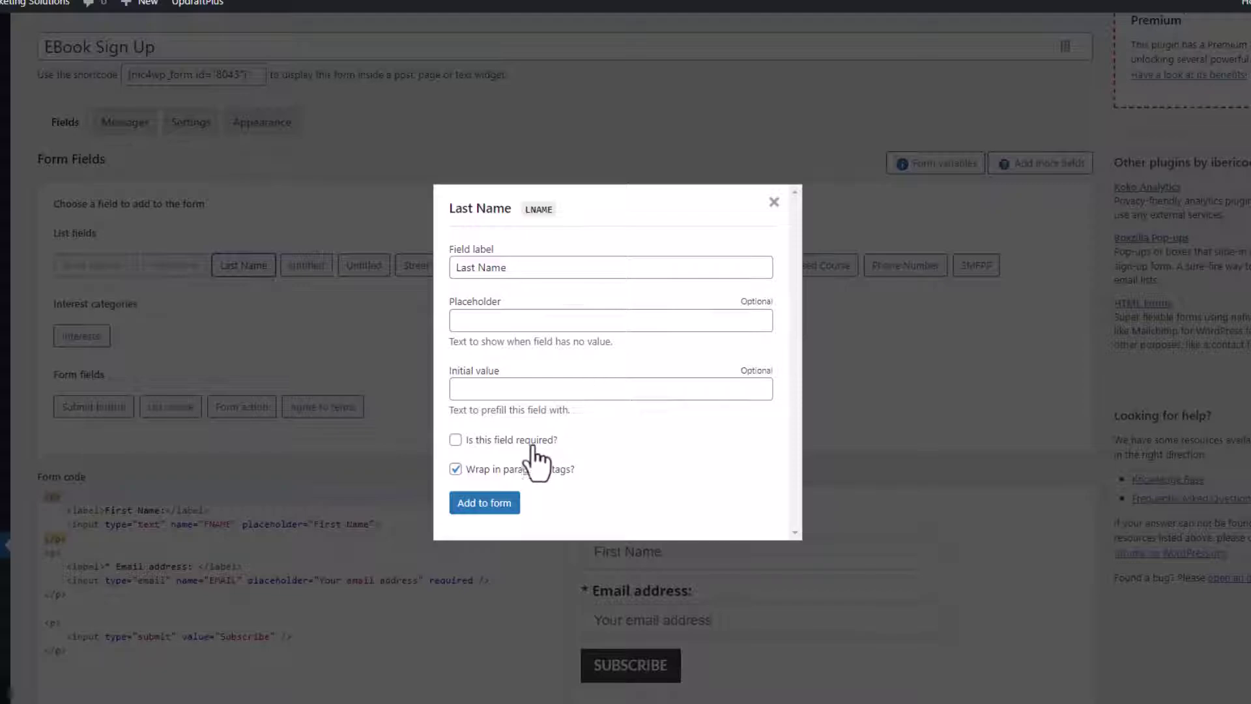
click(456, 440)
click(486, 505)
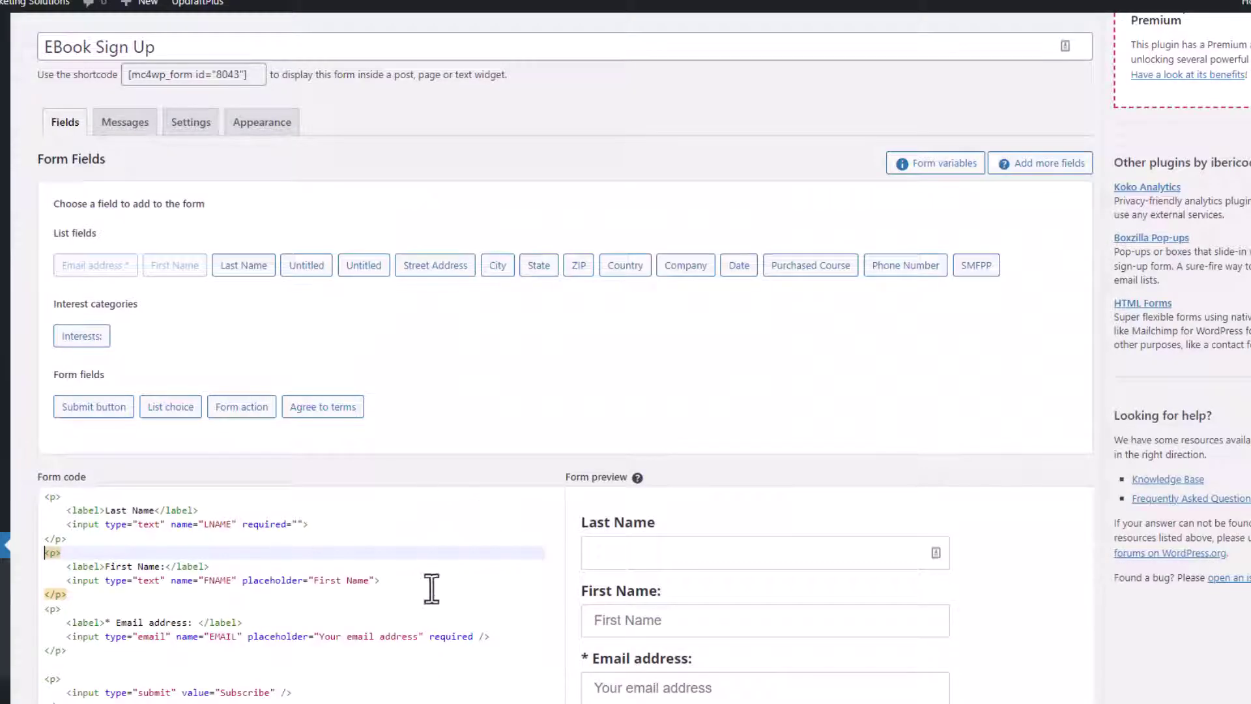
Step: Move the Last Name paragraph block in the form code to between the First Name and Email address blocks
scroll(430, 587, down, 2)
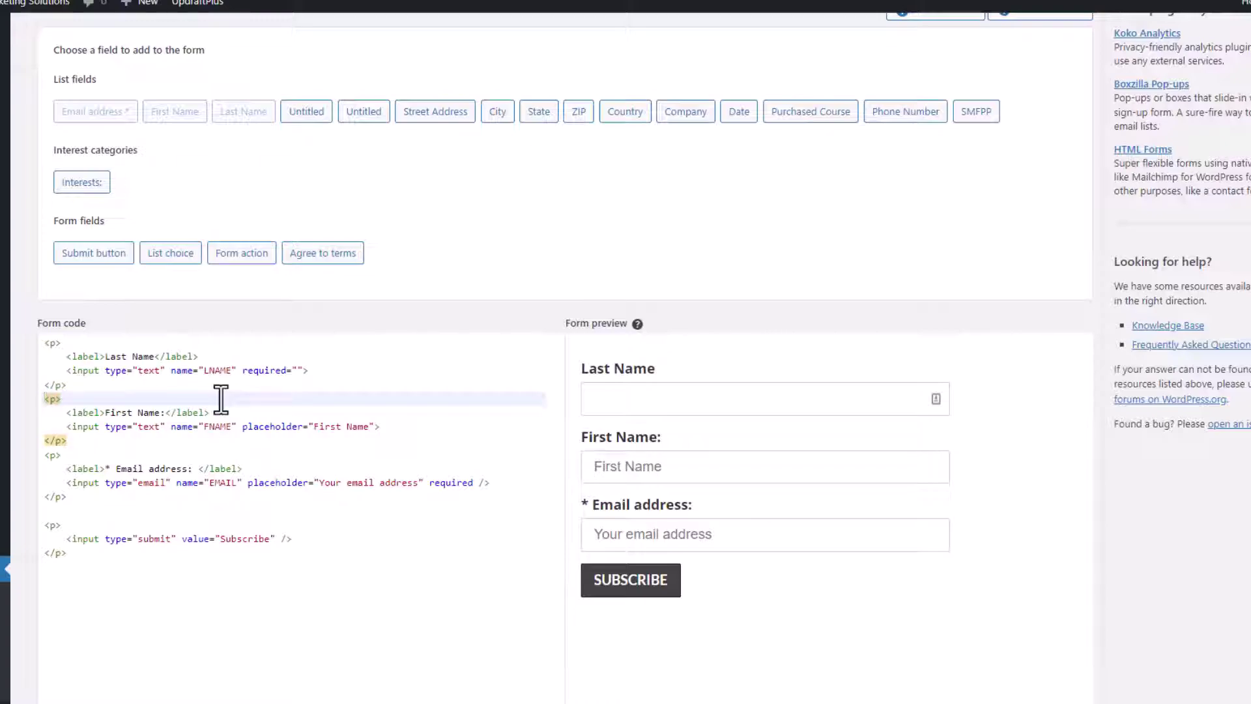
click(98, 384)
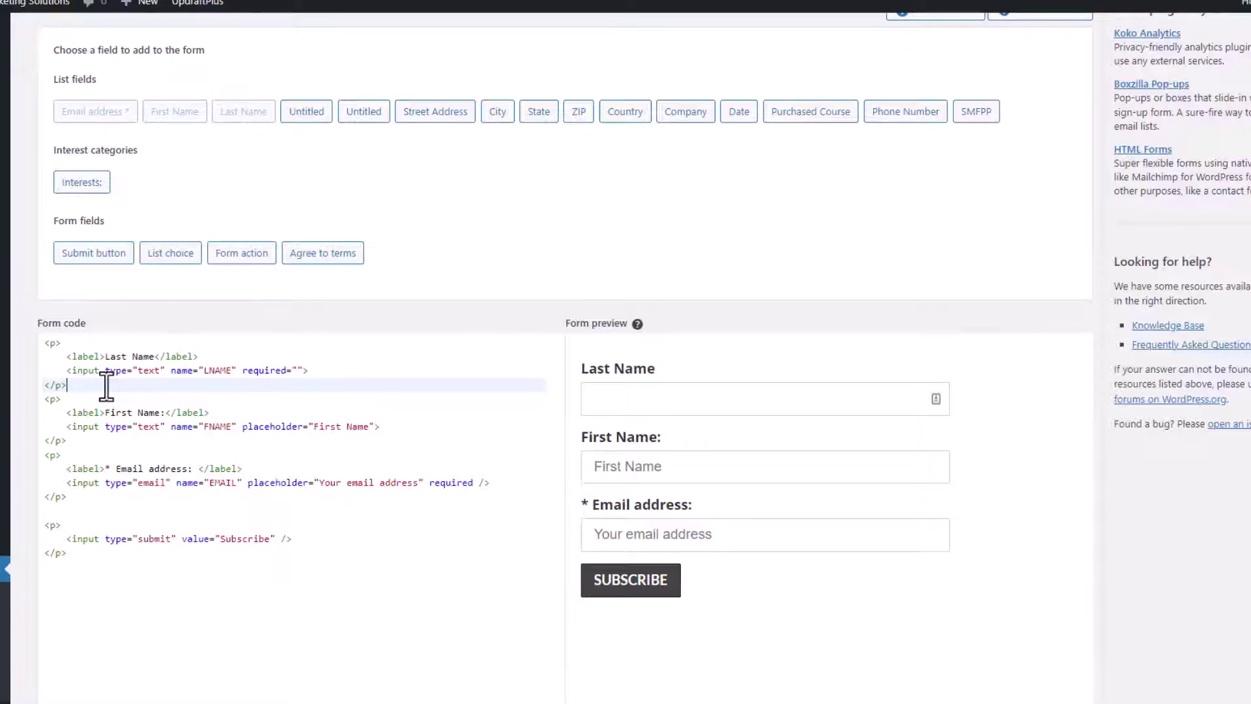
mouse_move(43, 344)
mouse_down()
mouse_move(61, 343)
mouse_move(62, 385)
mouse_move(42, 344)
mouse_up()
key(ctrl+c)
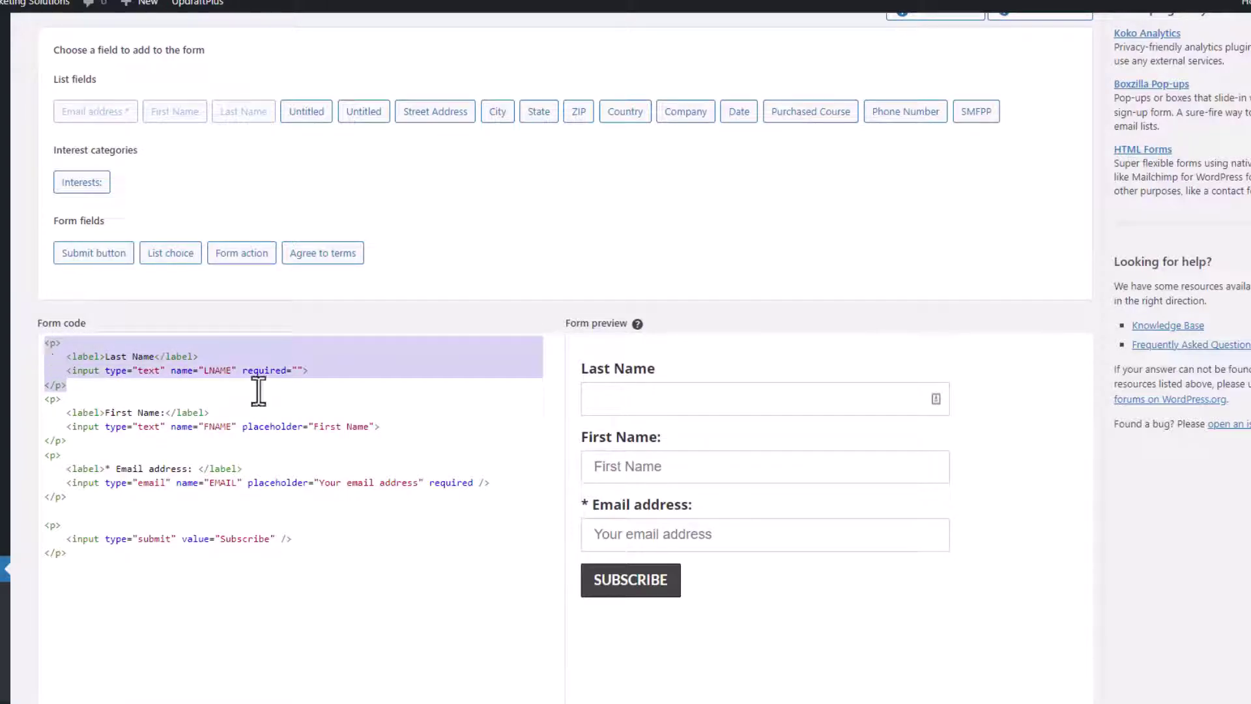
key(BackSpace)
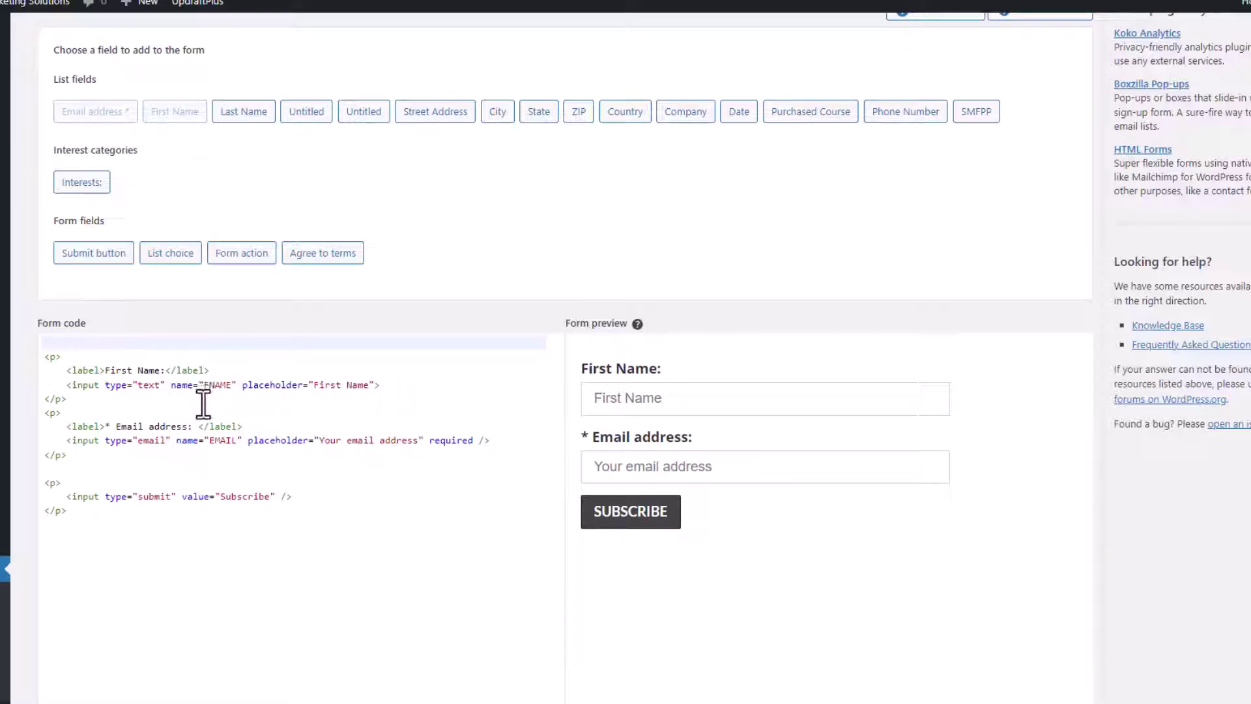
click(69, 399)
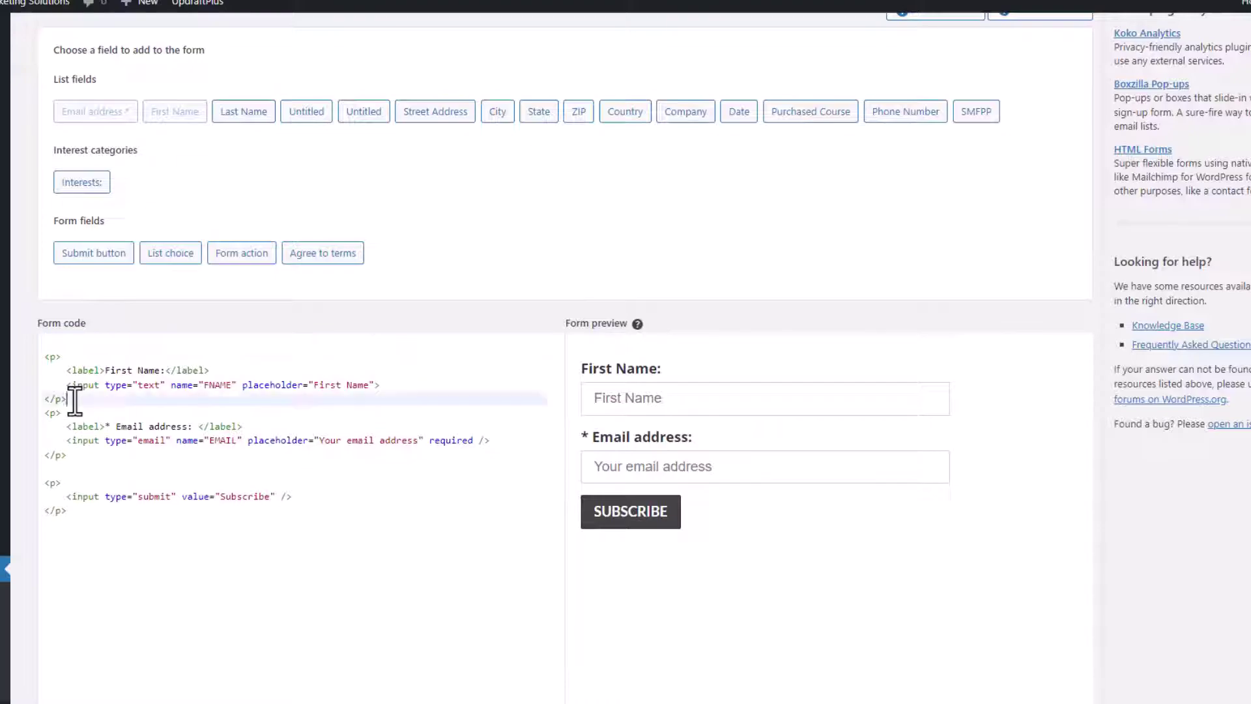
key(Return)
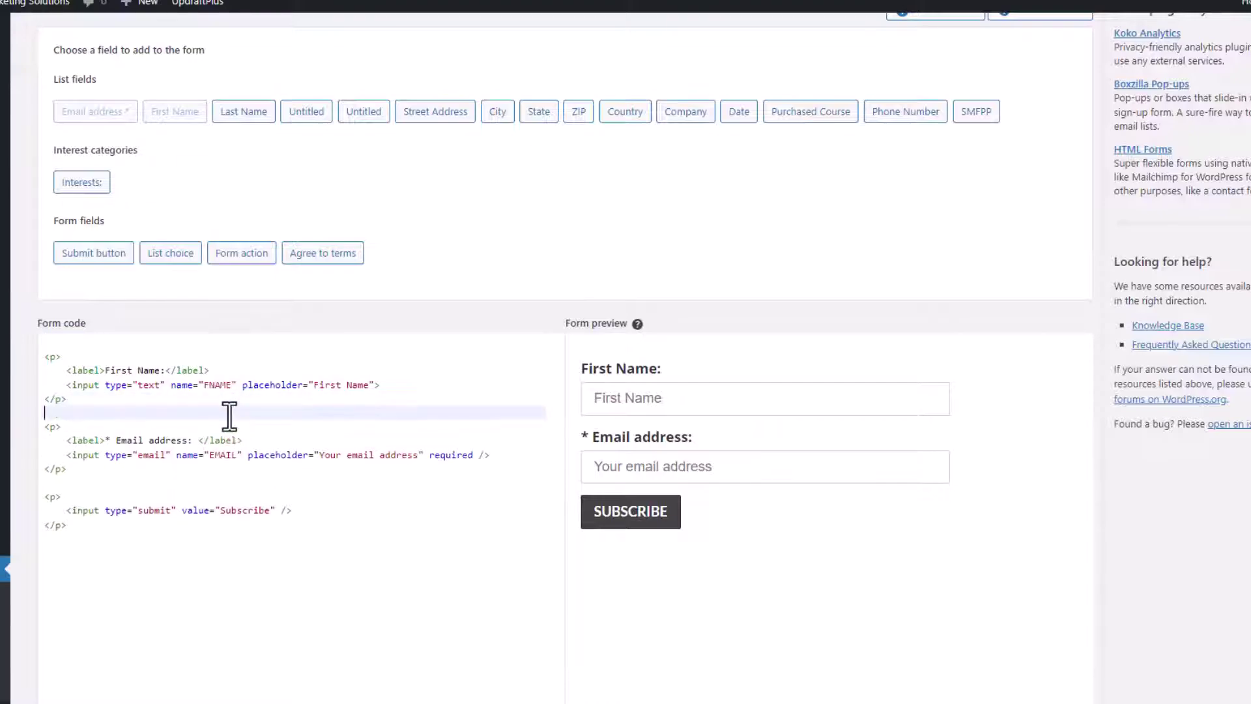
key(ctrl+v)
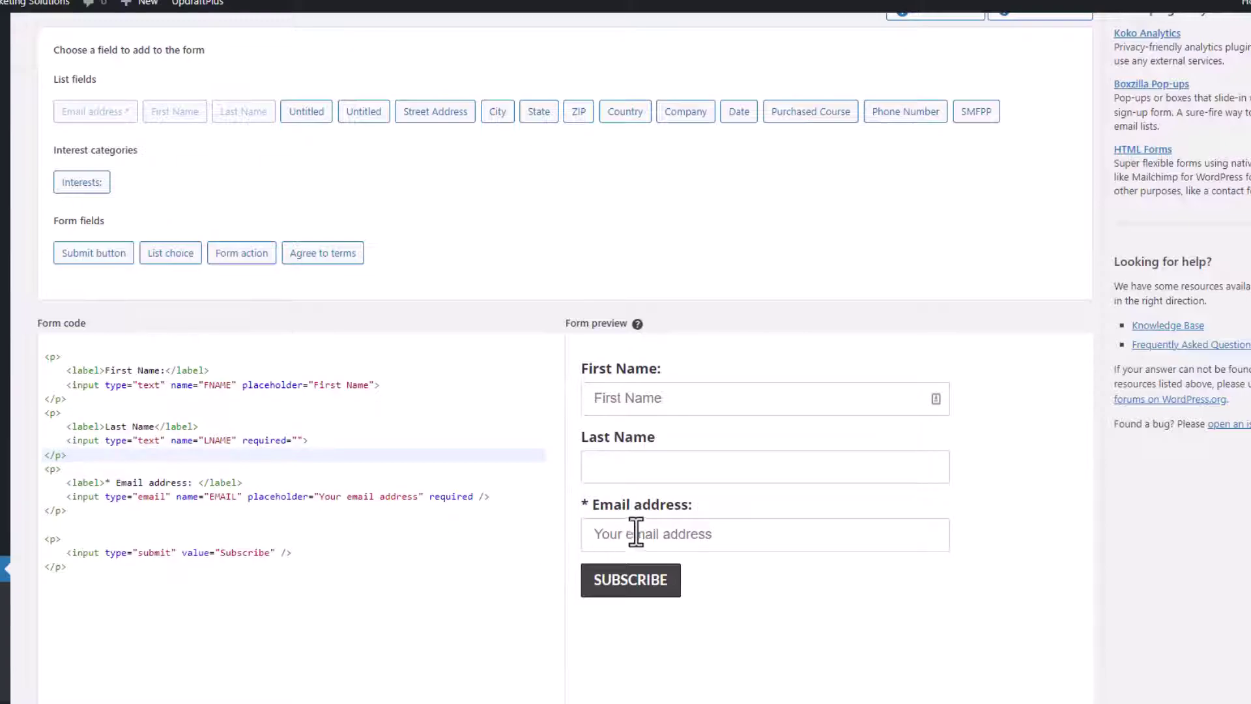
Step: Delete the Last Name paragraph block and its leftover blank line from the form code
scroll(777, 497, up, 1)
drag(72, 532, 21, 494)
key(BackSpace)
key(BackSpace)
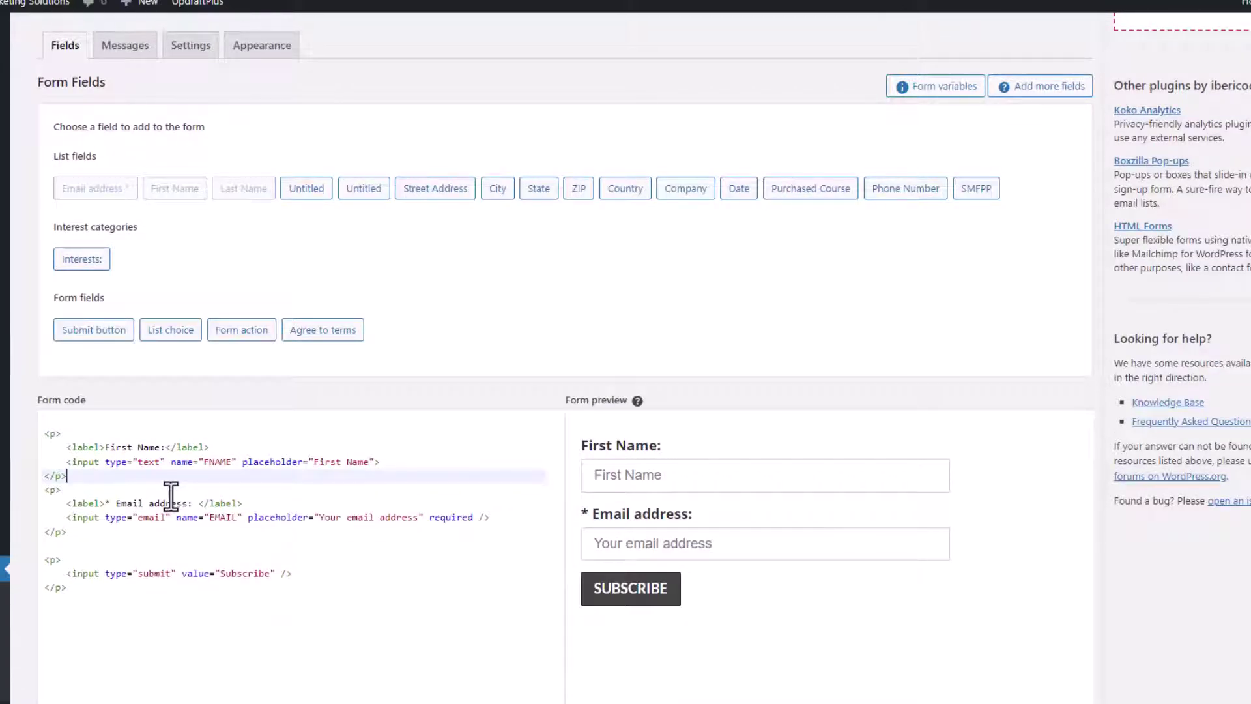
Step: Examine the options of the List choice and Agree to terms form fields without adding either field
scroll(171, 495, up, 1)
scroll(171, 495, down, 1)
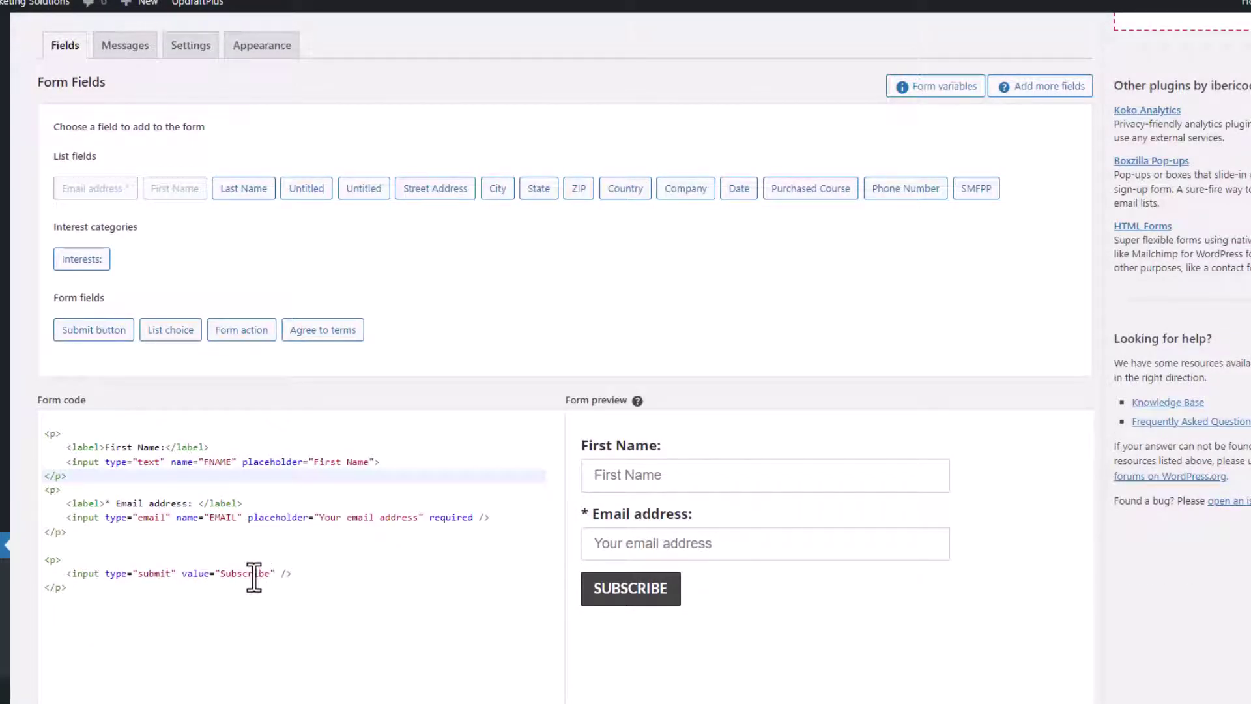
click(171, 330)
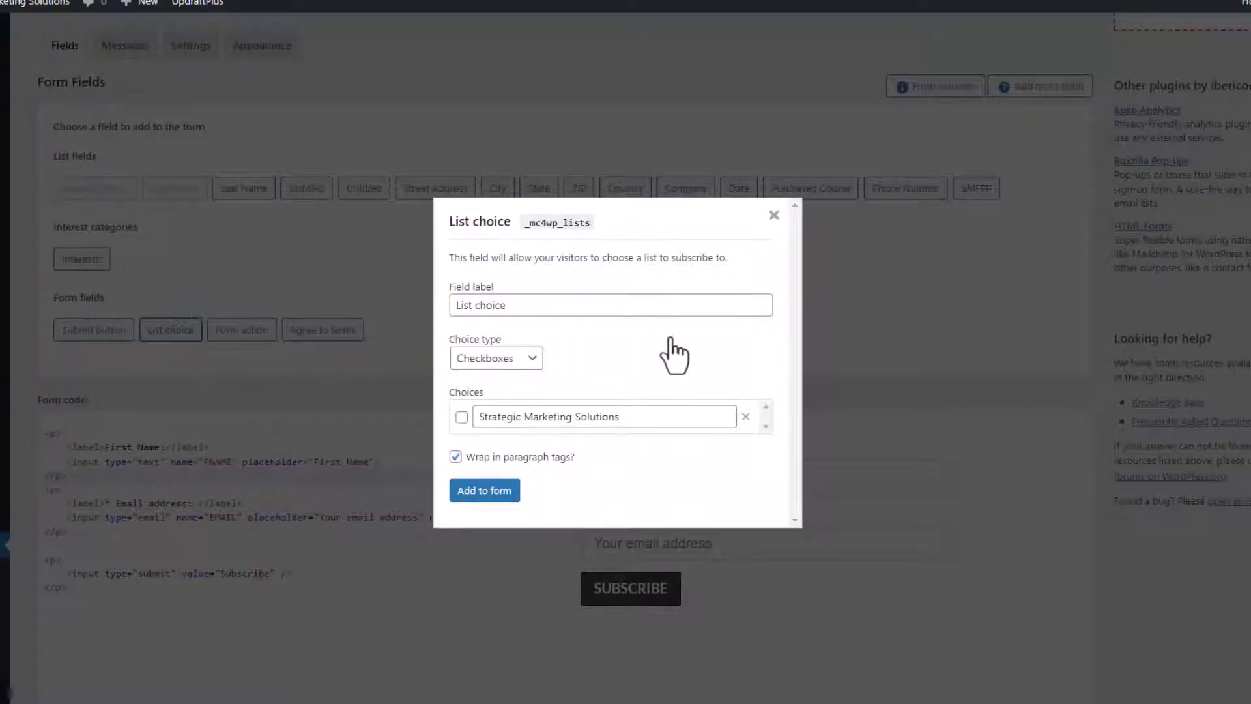
click(774, 215)
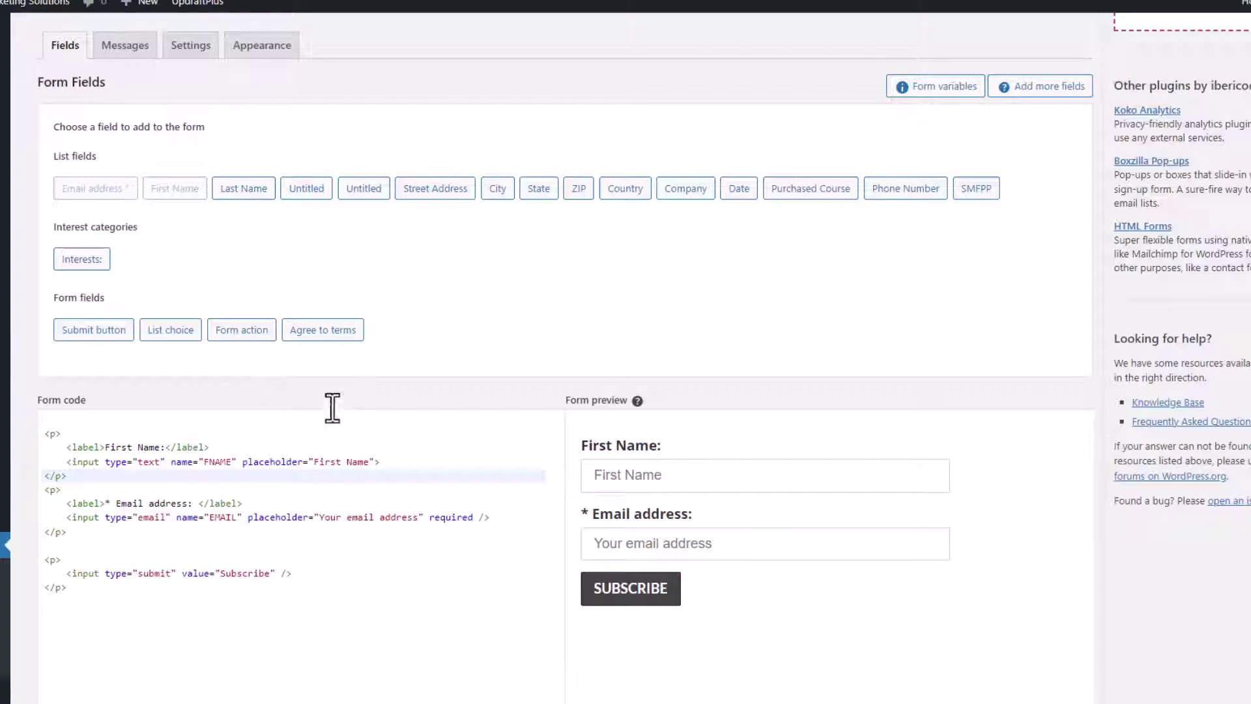
click(323, 331)
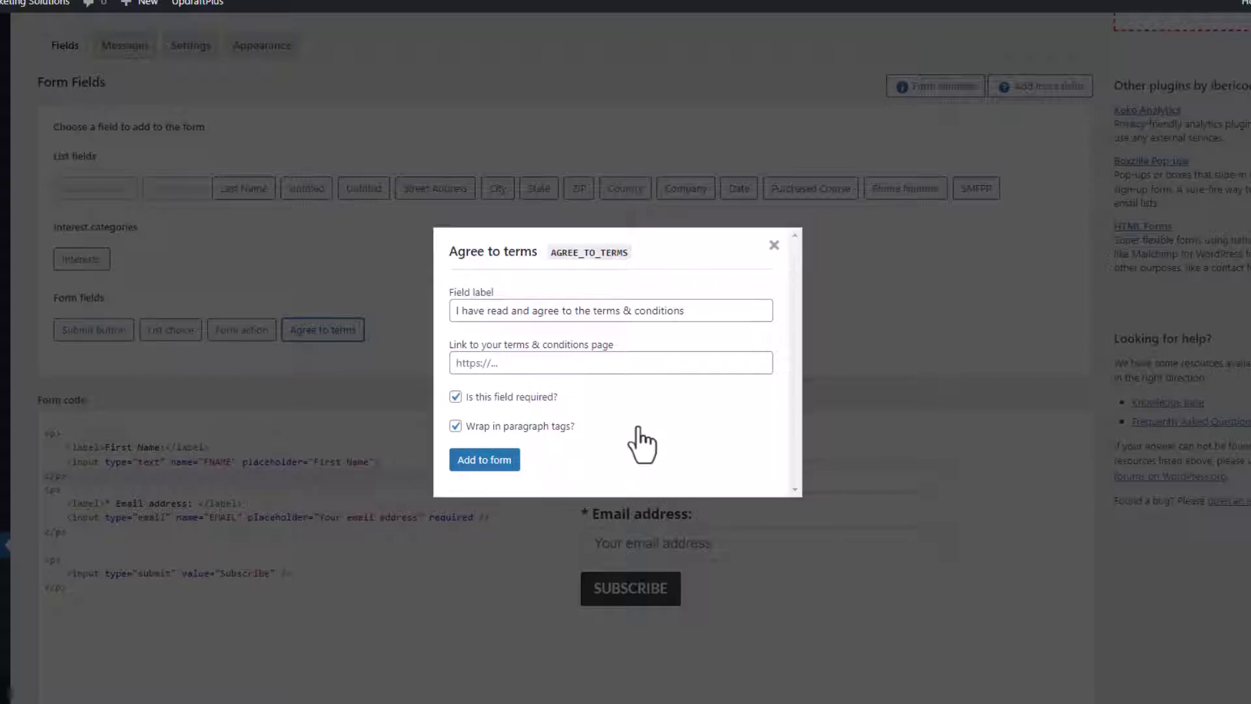
click(774, 245)
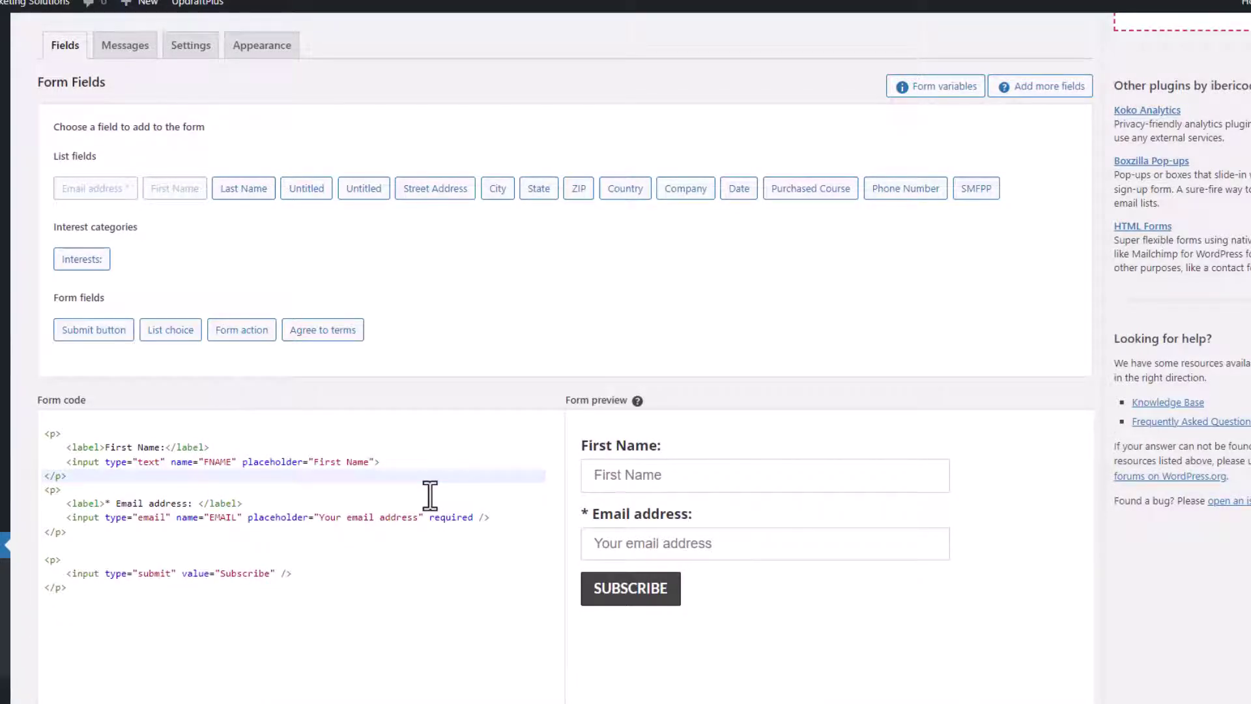
Step: Review the form's messages for subscription success, invalid email, missing fields, errors and updates
scroll(428, 498, up, 3)
click(145, 209)
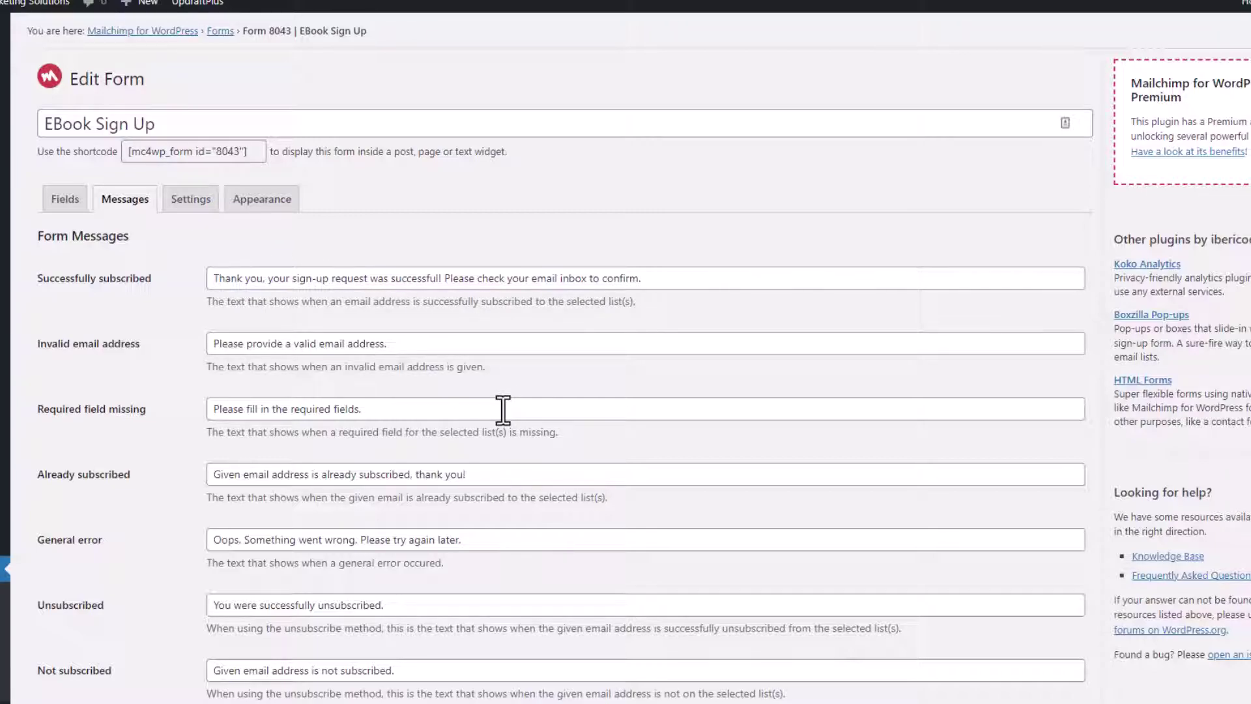
scroll(503, 409, down, 2)
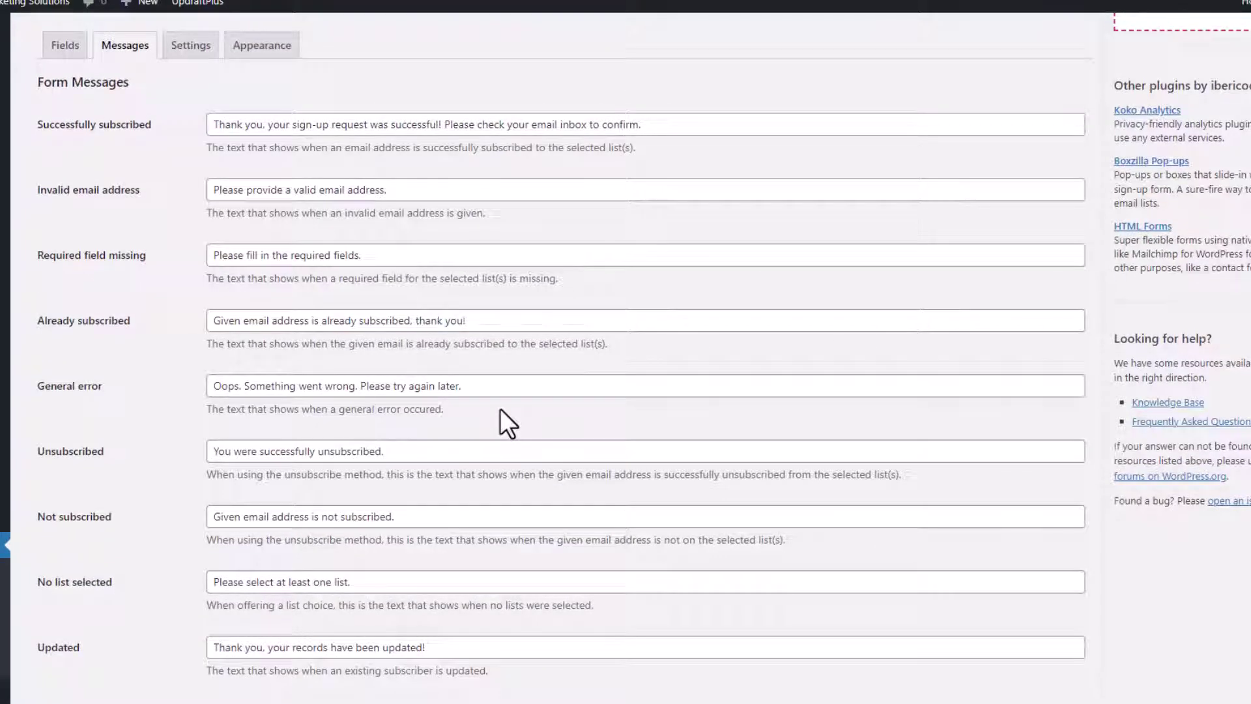
scroll(506, 423, down, 3)
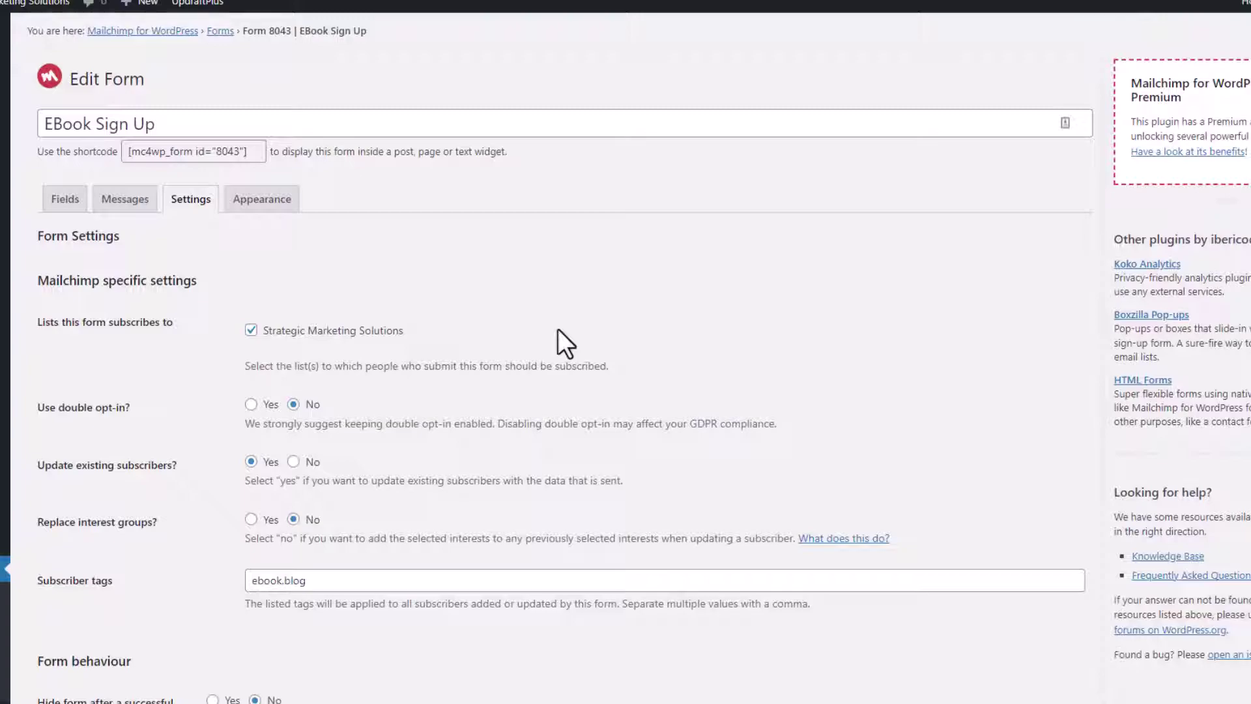
Step: Review the form's list, double opt-in, subscriber tag and redirect settings, and save the form
scroll(558, 330, down, 1)
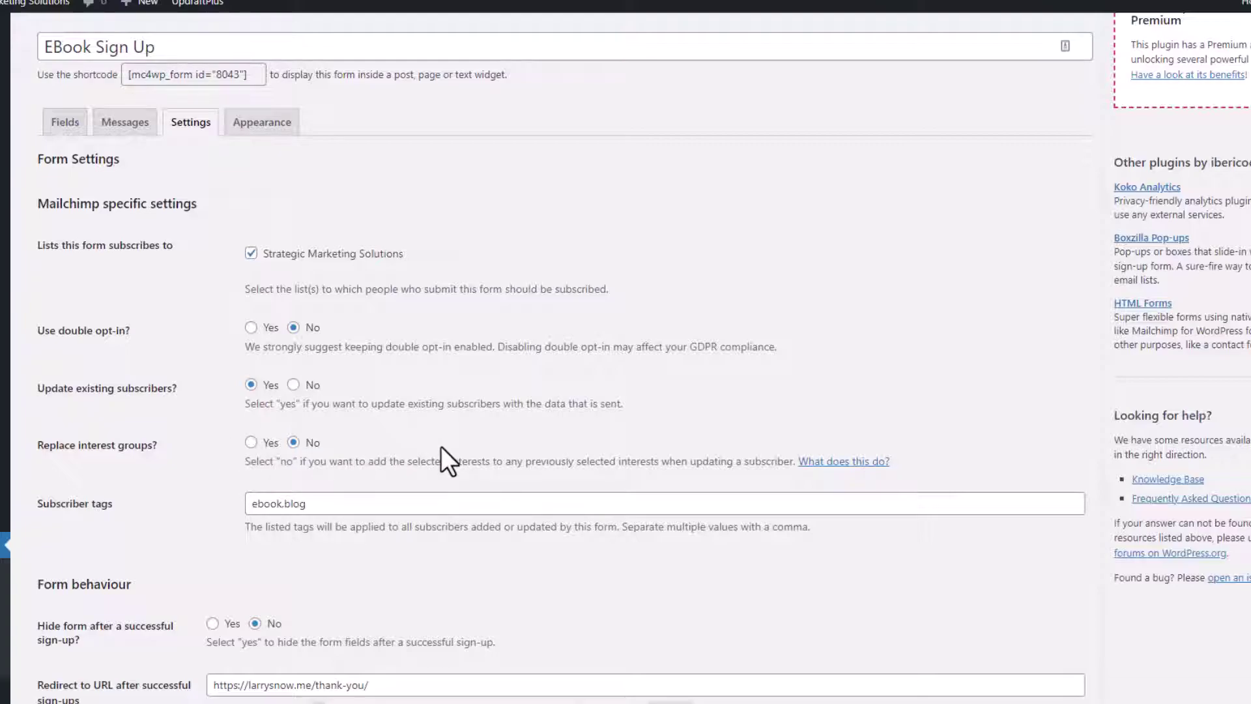
scroll(441, 447, down, 1)
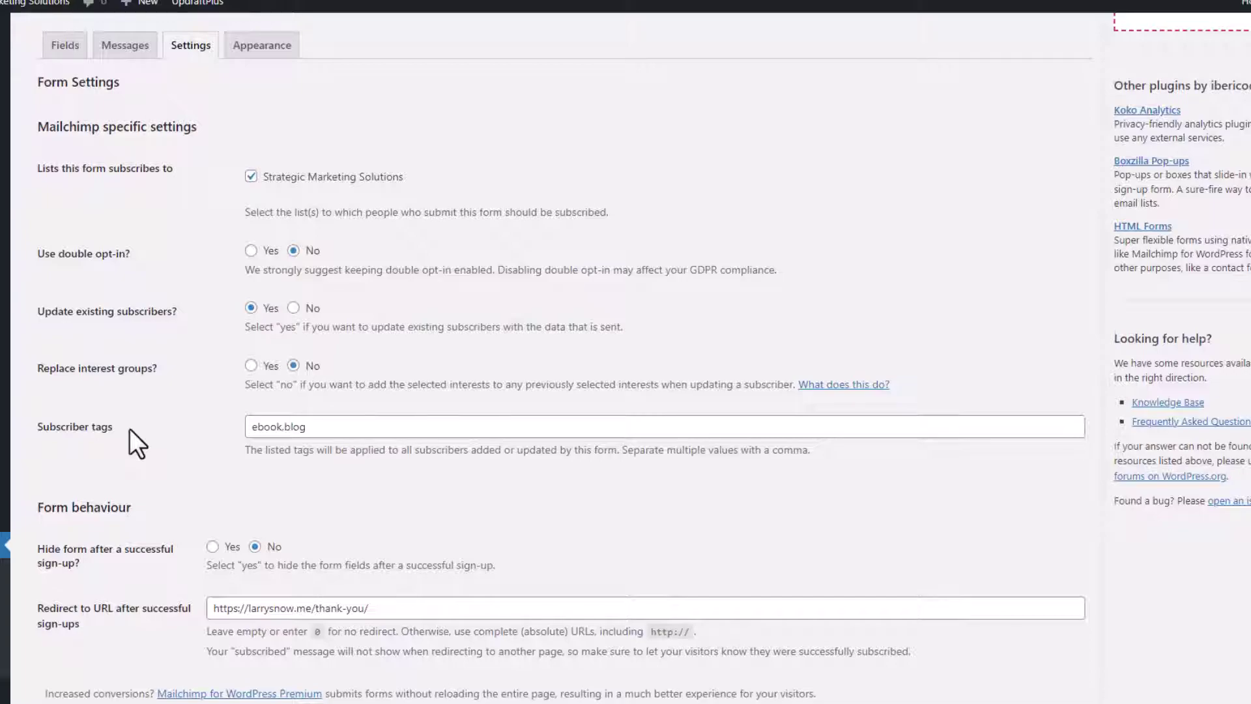
scroll(129, 429, down, 1)
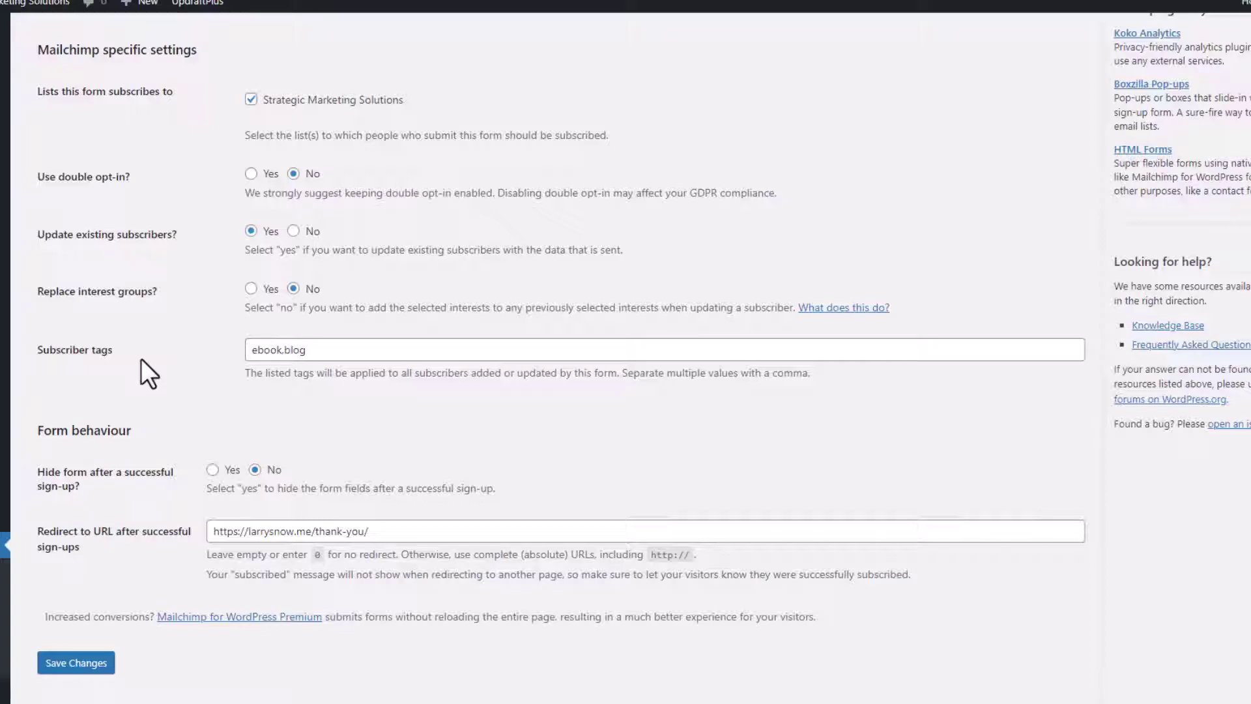
scroll(140, 360, down, 2)
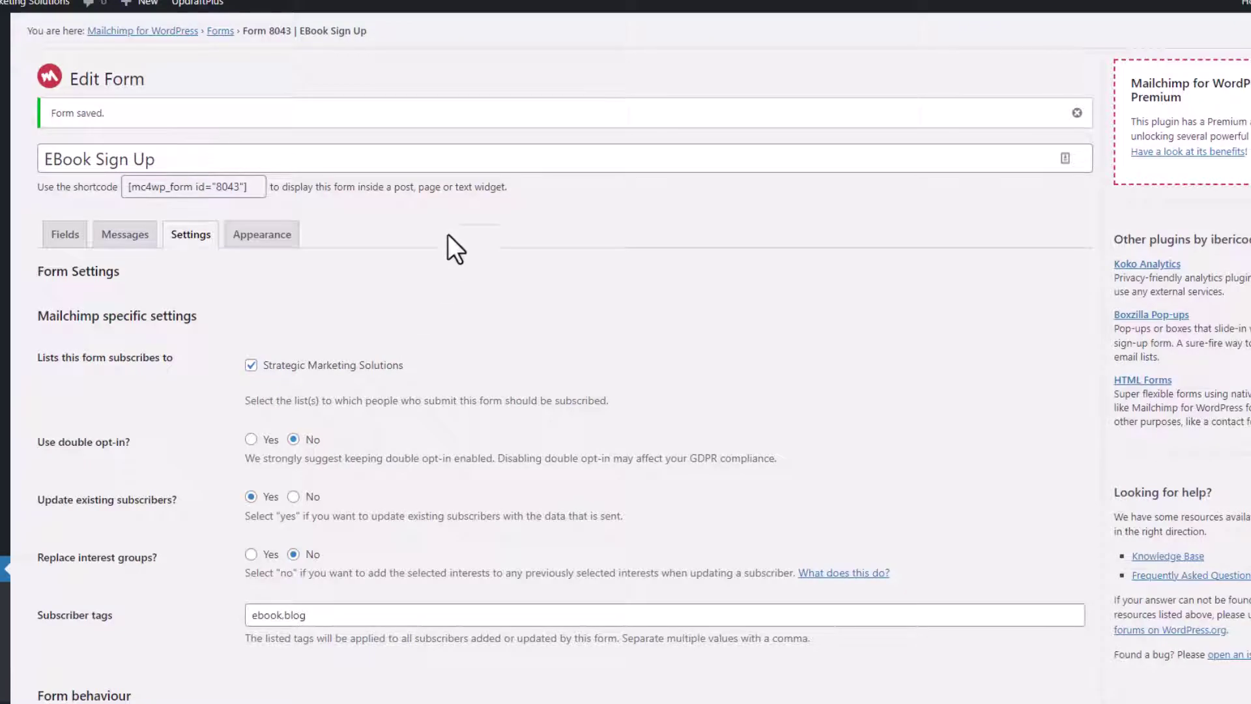
Step: Set the form style in the form's appearance settings to "Inherit from Memberoni Child Theme theme"
click(258, 240)
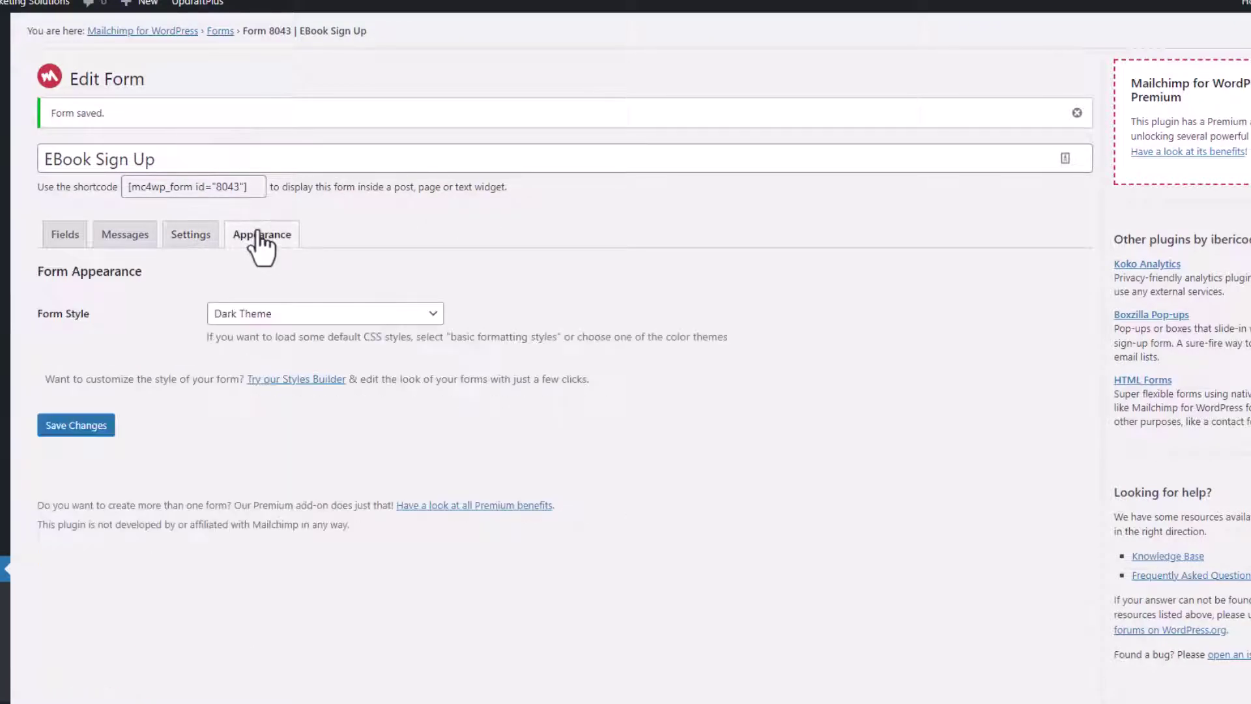
click(433, 316)
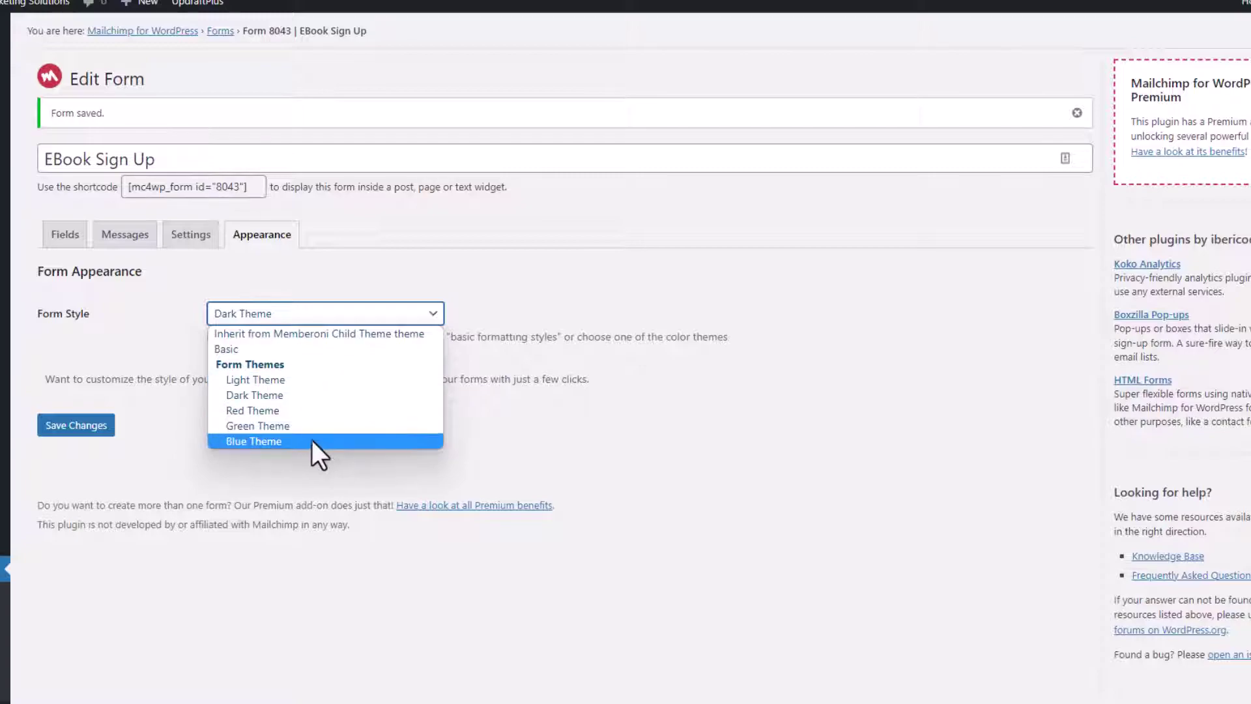
click(284, 336)
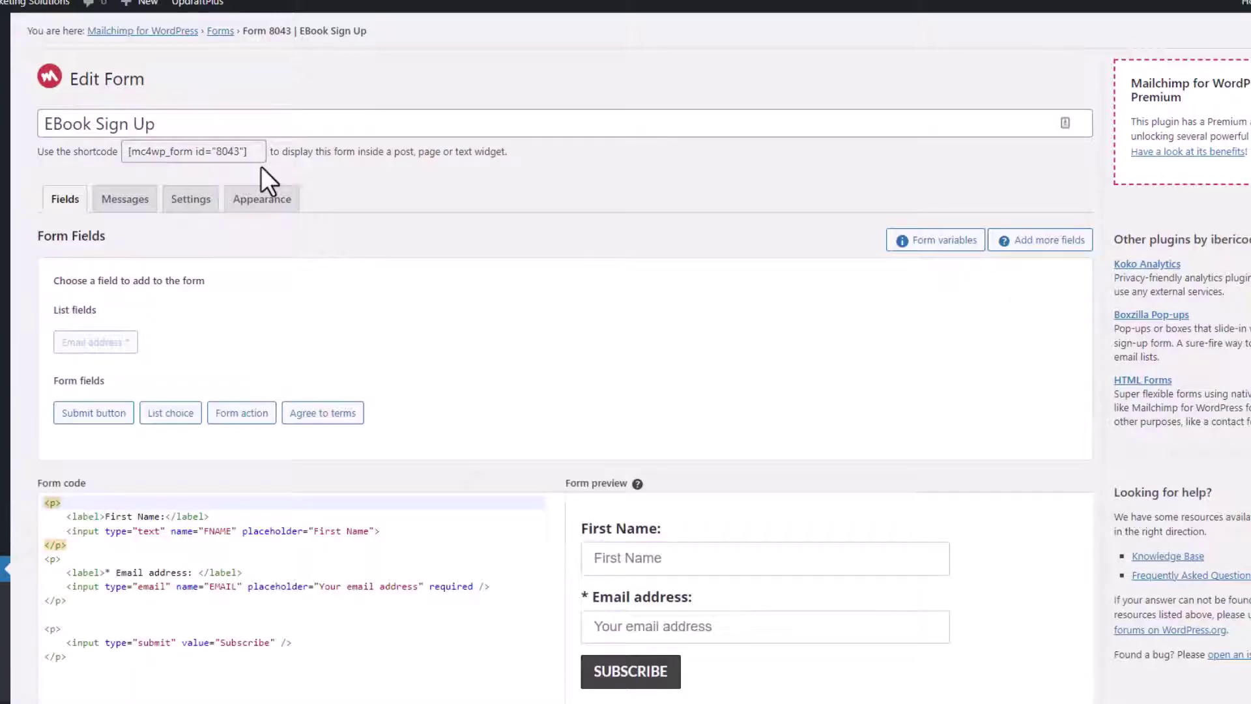
Step: Copy the EBook Sign Up form's shortcode and open the site's widget management page
click(260, 154)
key(ctrl+c)
drag(260, 154, 7, 125)
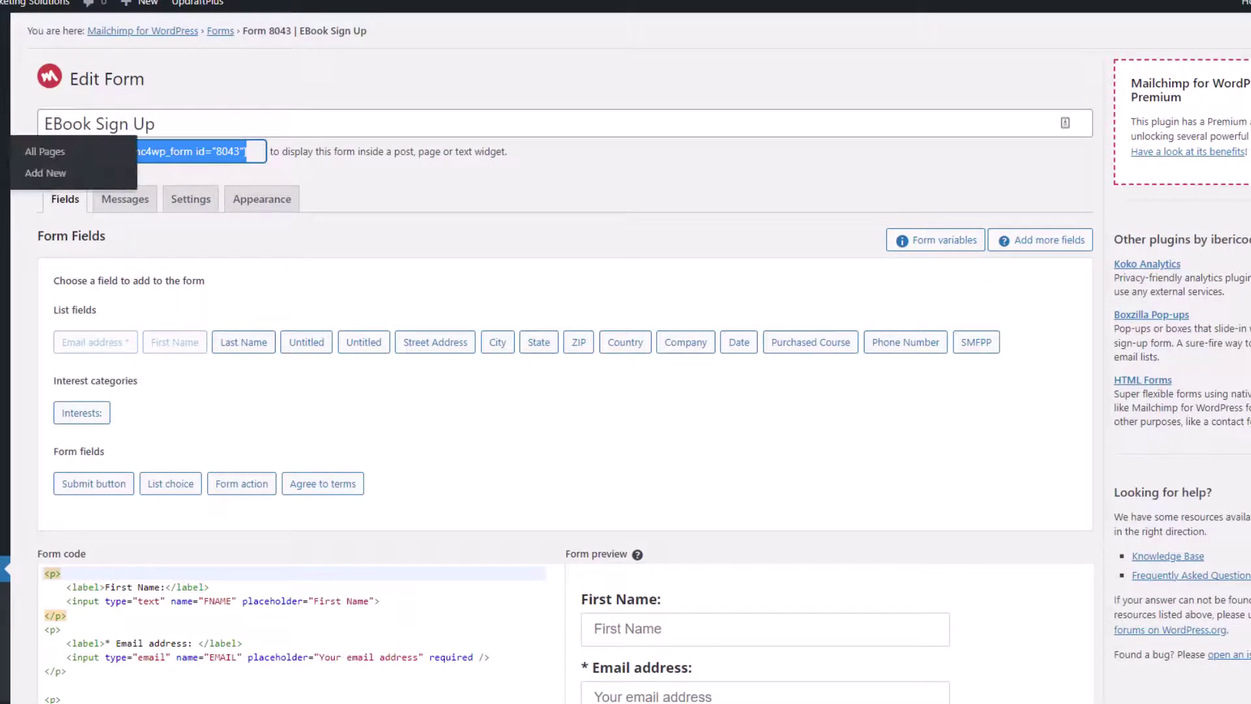
mouse_move(8, 326)
click(42, 369)
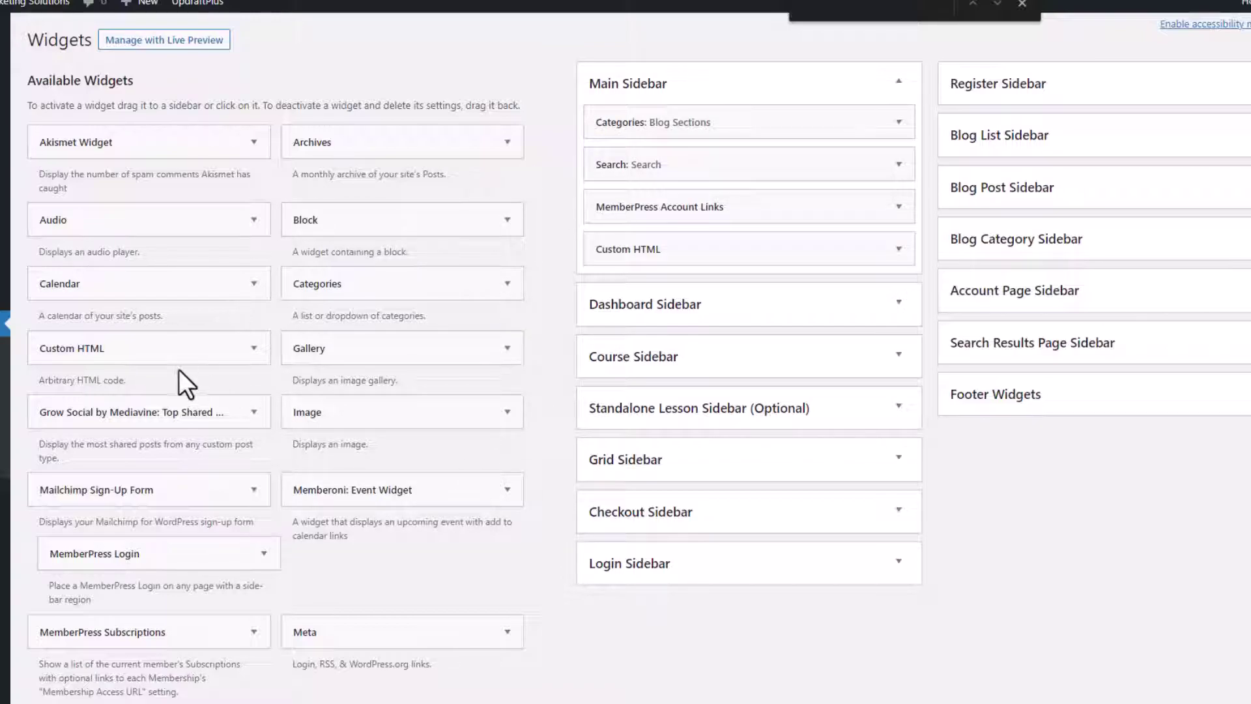
Step: Add a Custom HTML widget at the end of the Main Sidebar with the shortcode [mc4wp_form id="8043"] as its content
drag(182, 368, 782, 287)
click(674, 396)
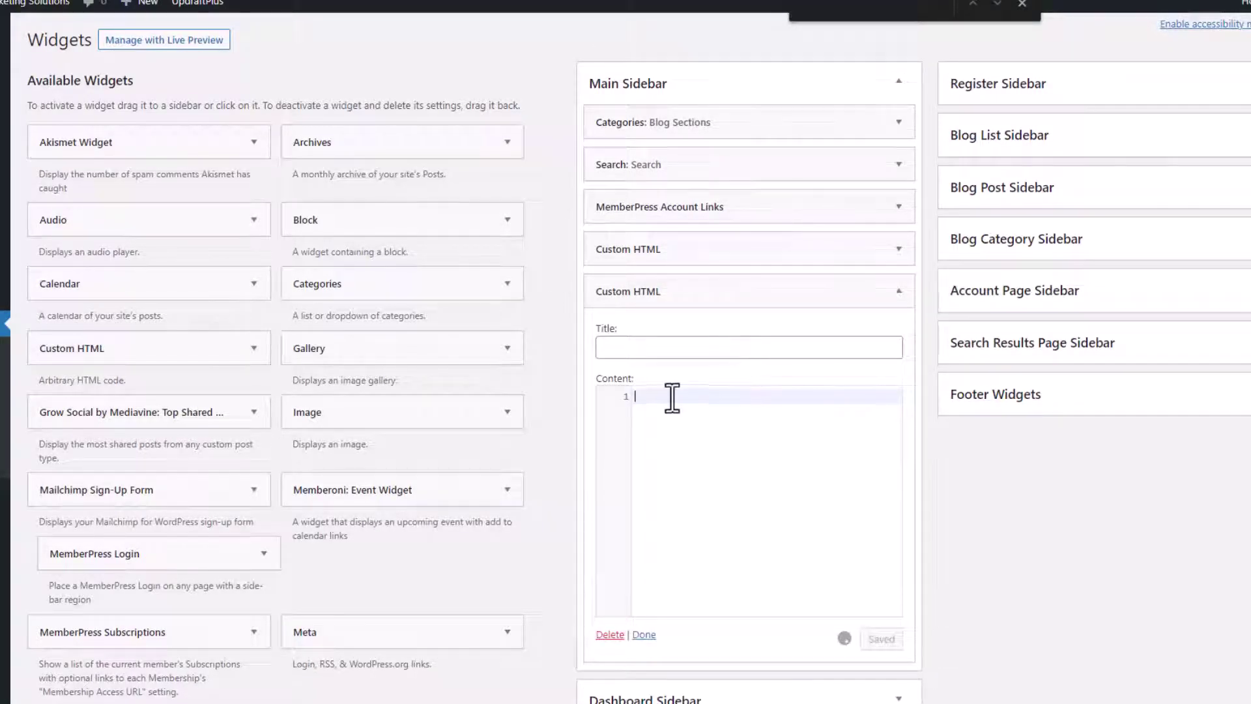
key(ctrl+v)
Step: Title the new Custom HTML widget "Sign Up for Our Newsletter!" and save it
click(651, 348)
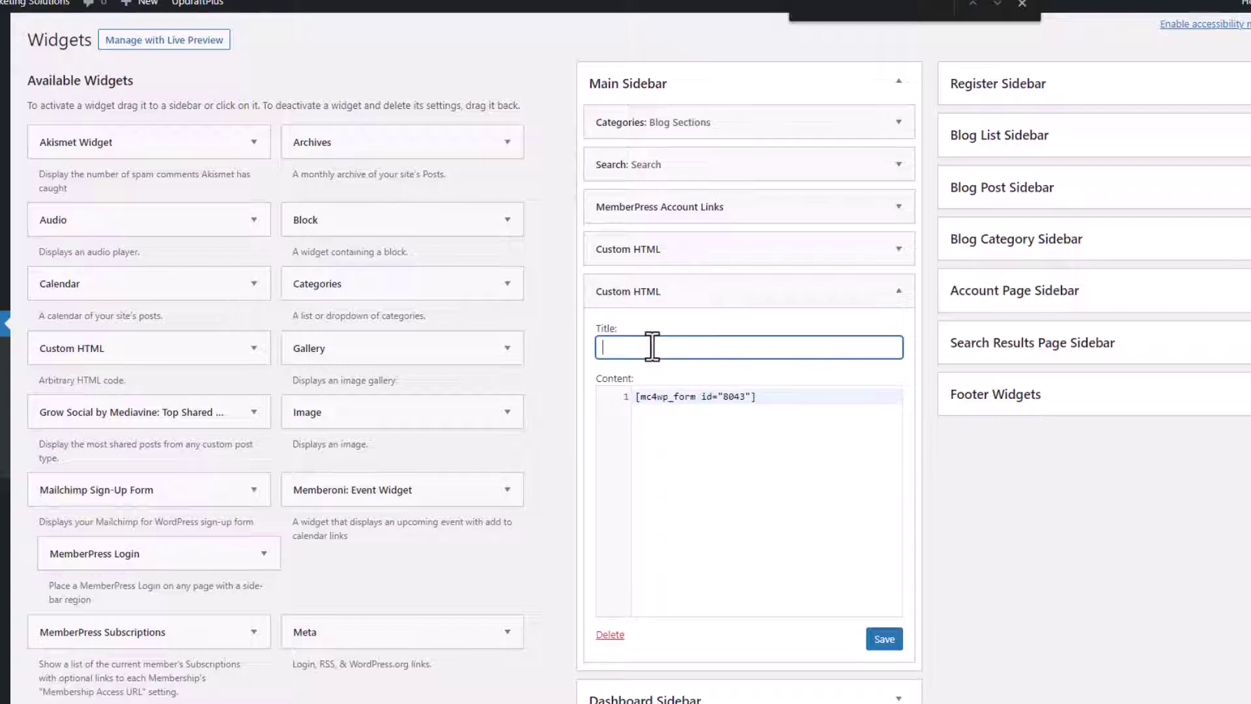
text(Sign Up for Our Newsletter!)
scroll(817, 439, down, 1)
text(!)
click(884, 563)
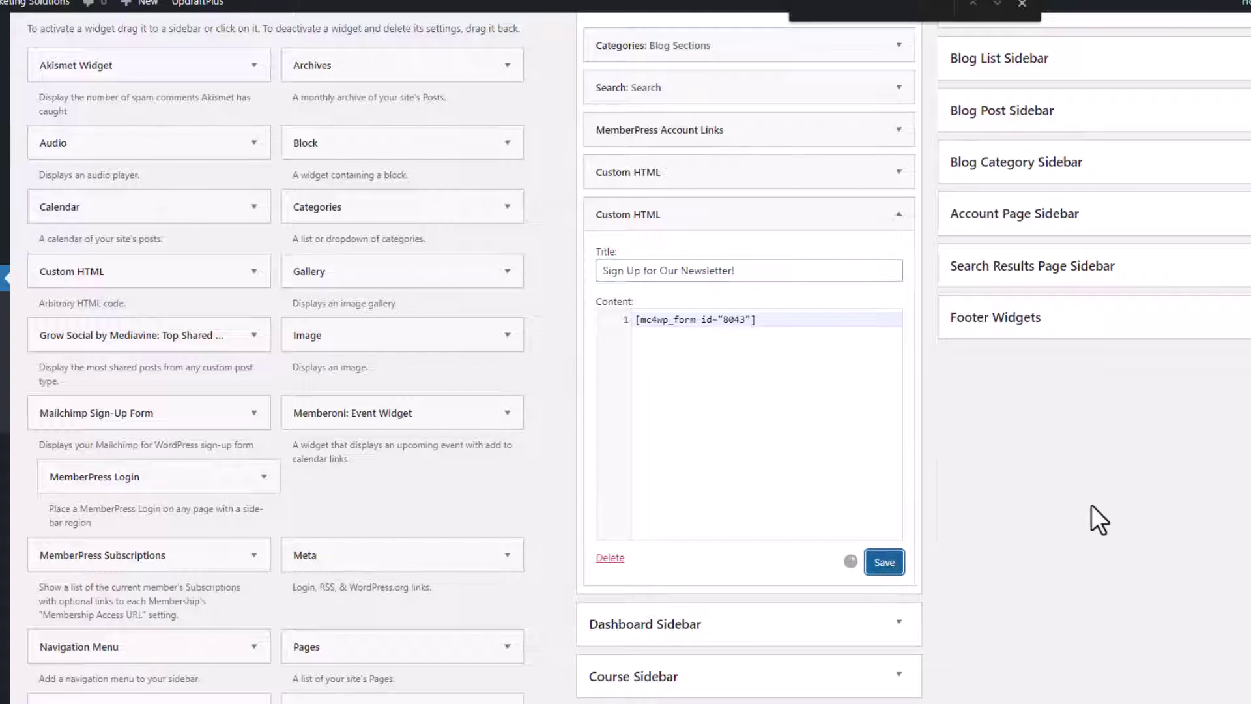
Step: Open the live site separately and check the newsletter sign-up form in the blog page's sidebar
right_click(11, 4)
click(85, 12)
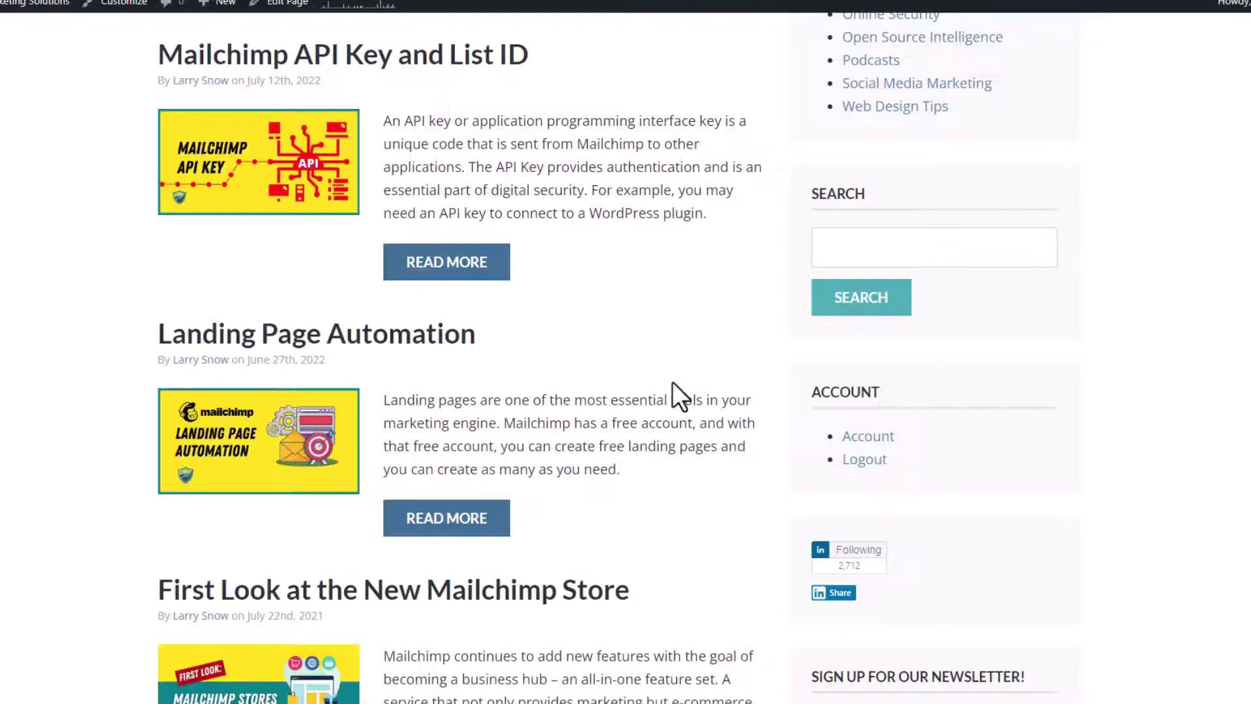
scroll(673, 382, down, 7)
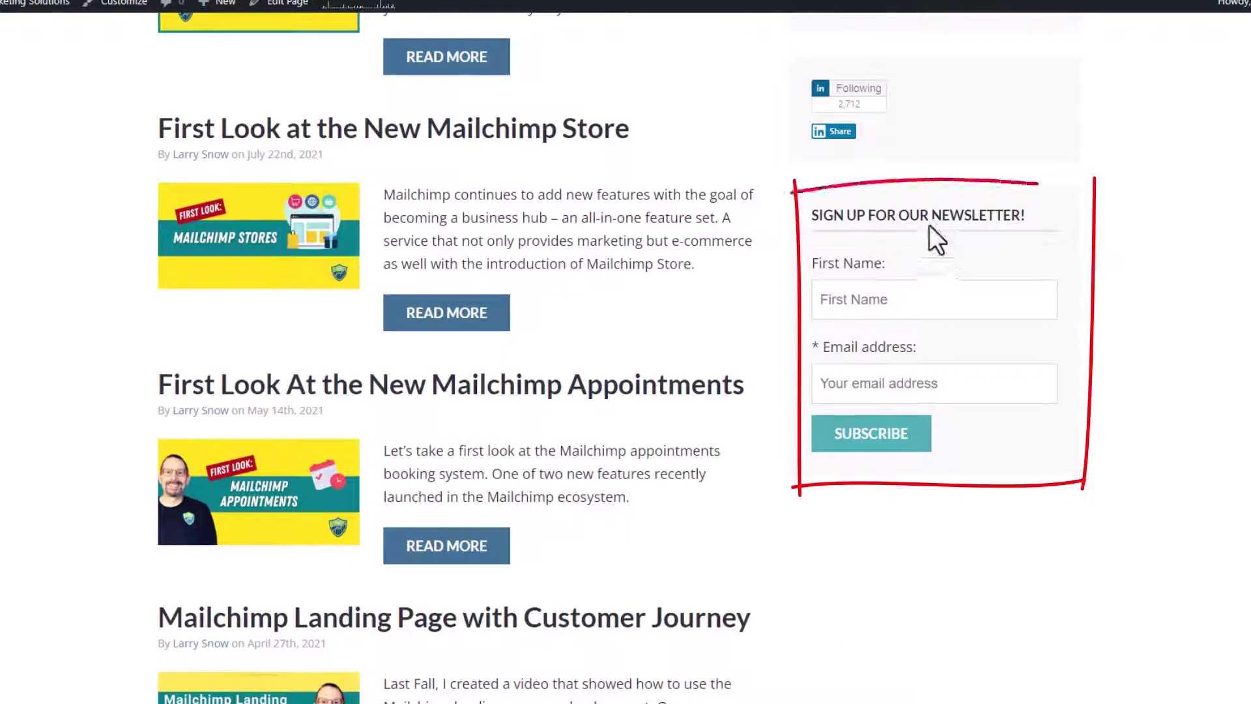